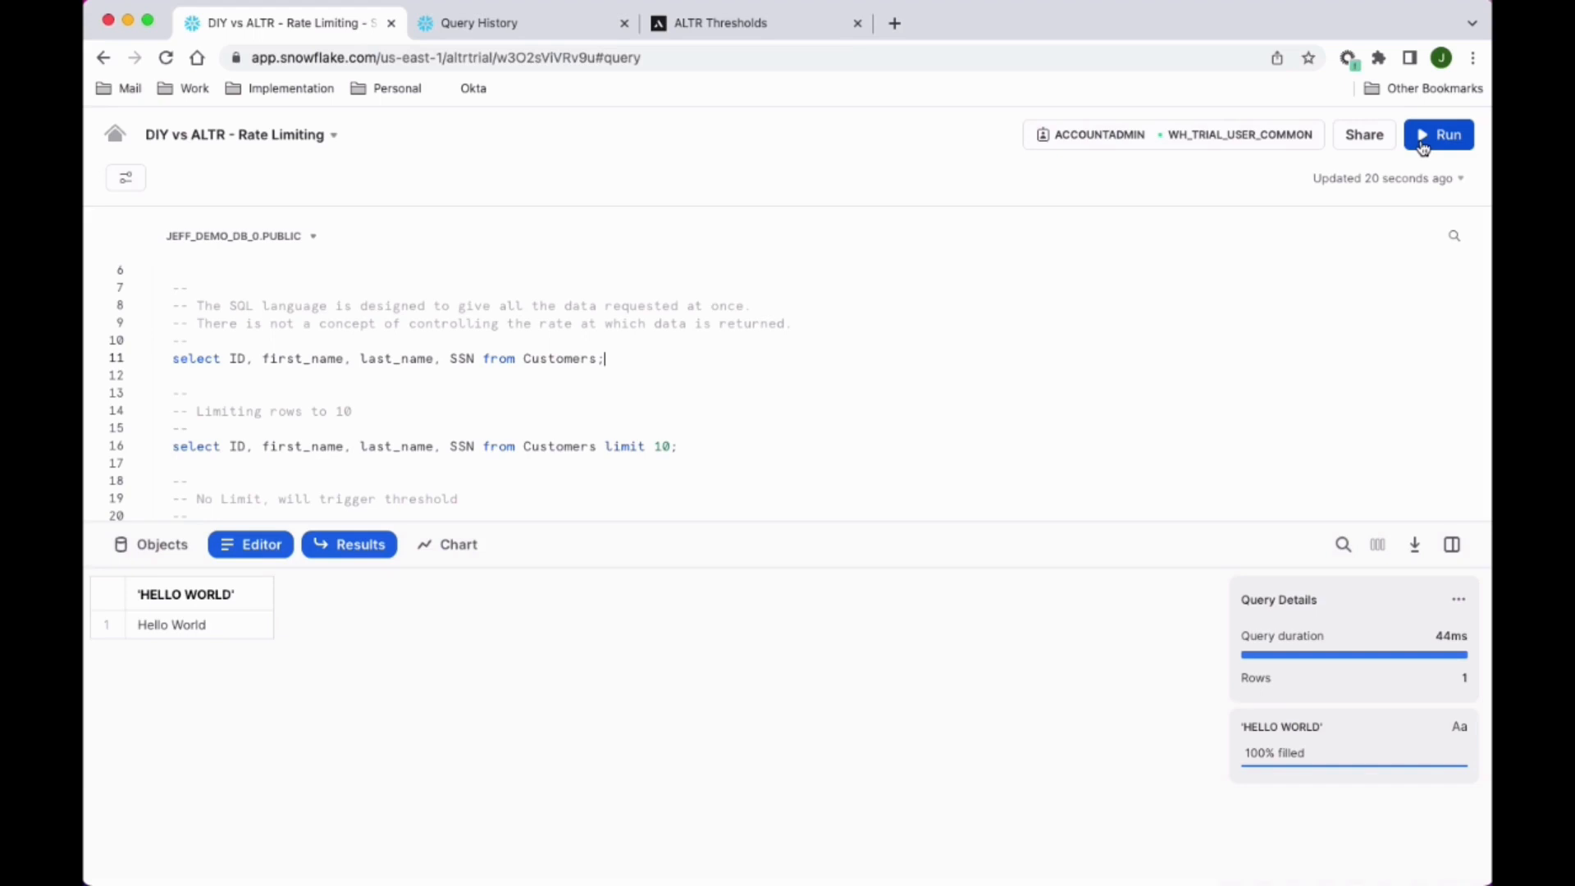
Run the line 11 query selecting ID, first_name, last_name and SSN from Customers without a row limit
left_click(1423, 146)
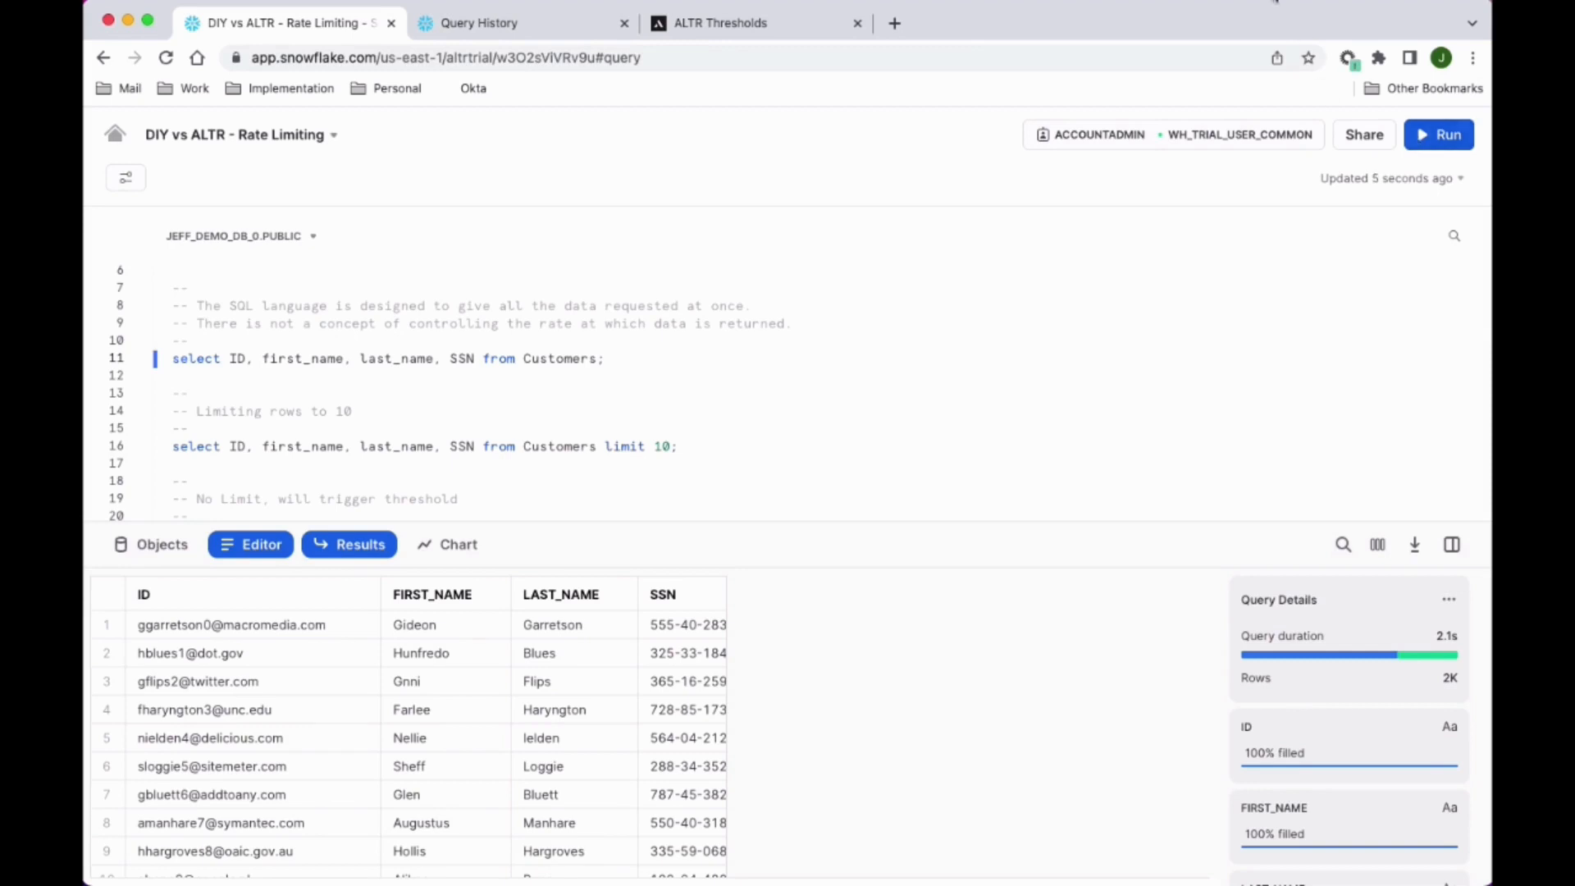
Switch to ALTR's data sources and review the Snowflake connection fields for adding a new data source
left_click(541, 30)
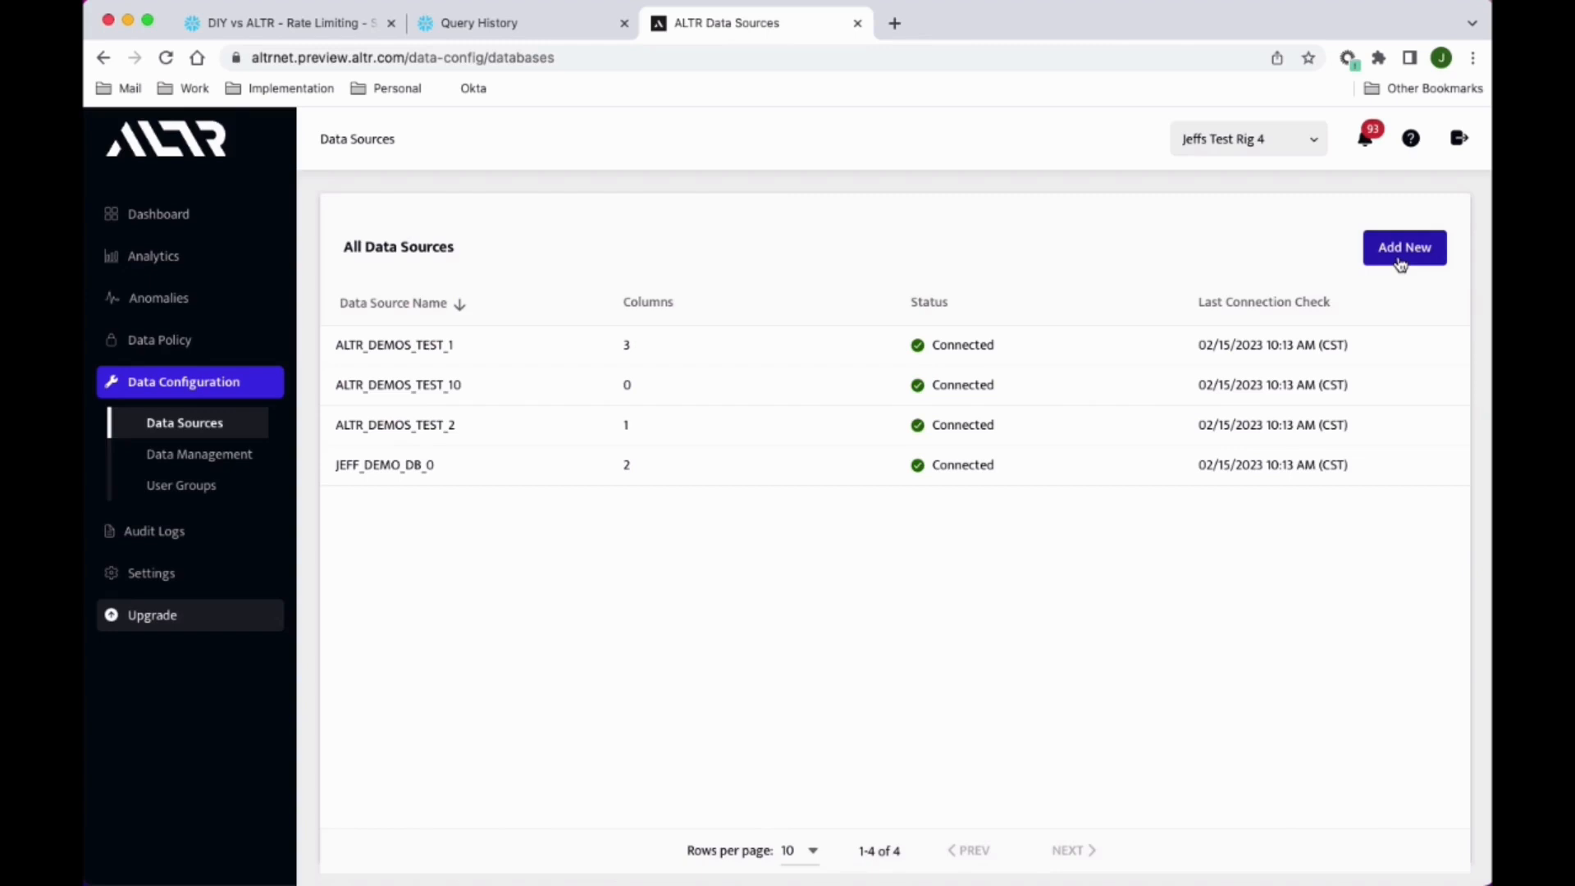
left_click(1399, 261)
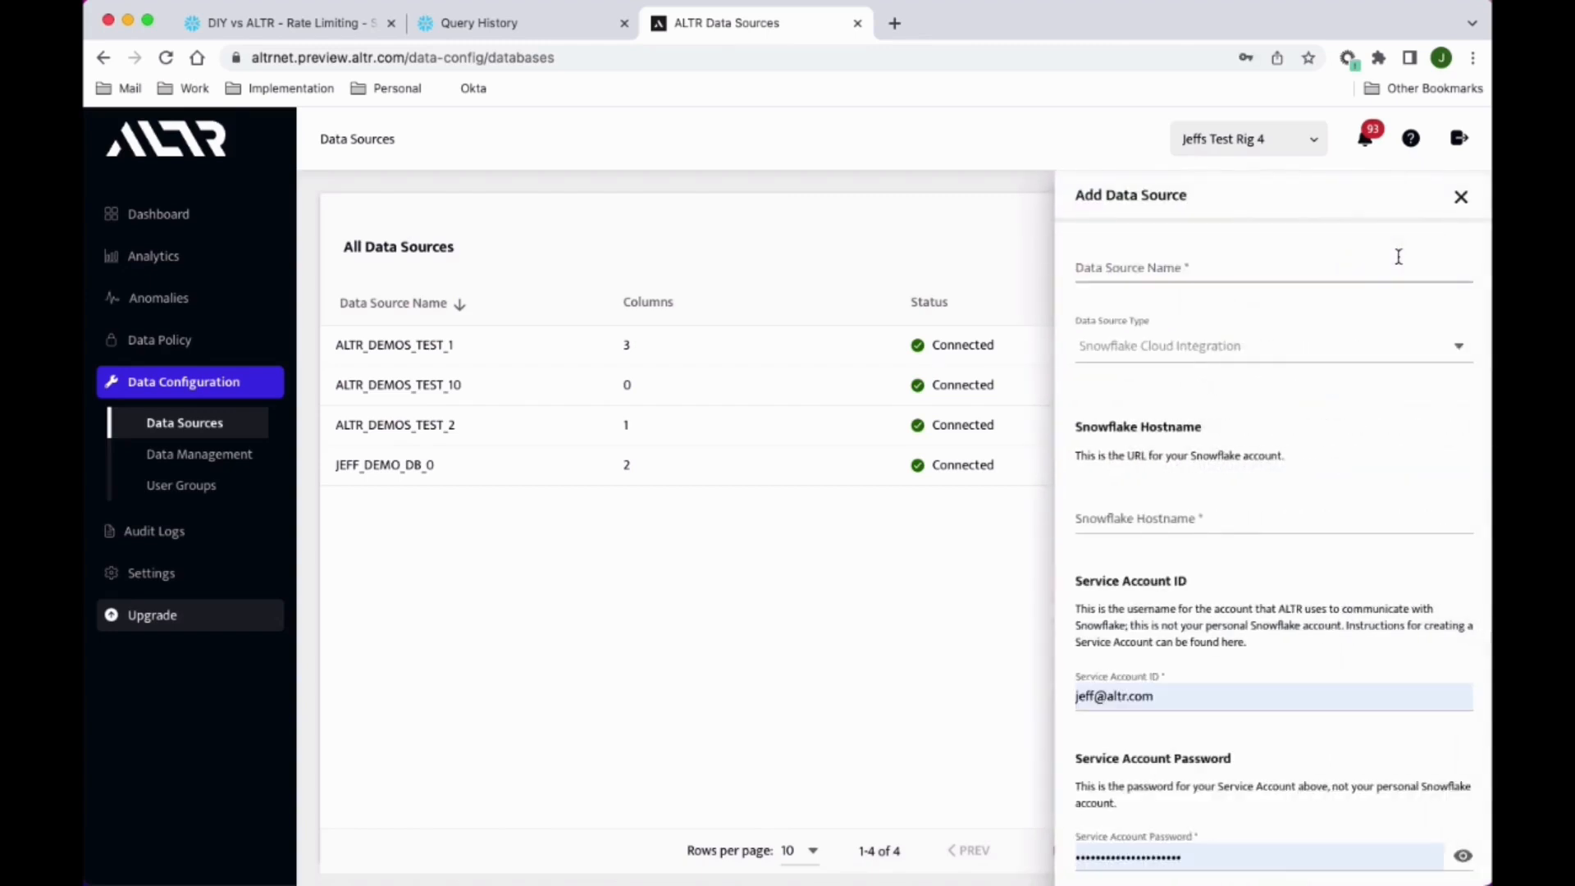
scroll(1285, 644, "down", 5)
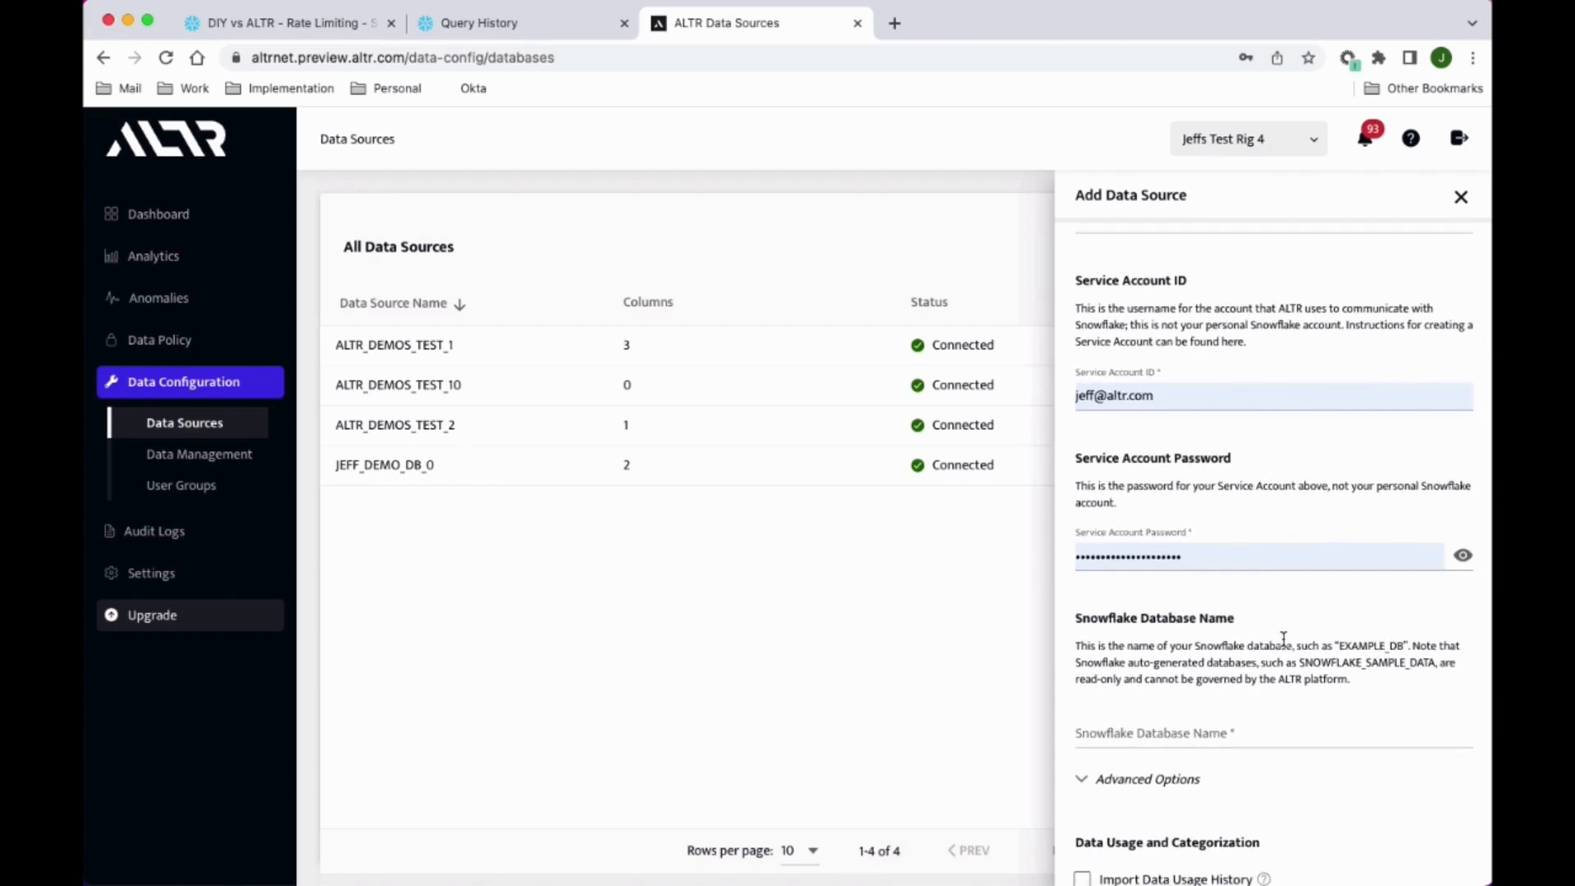
Preview connecting a column with data source JEFF_DEMO_DB_0 and table PUBLIC.CUSTOMERS, and close the form without connecting it
left_click(197, 455)
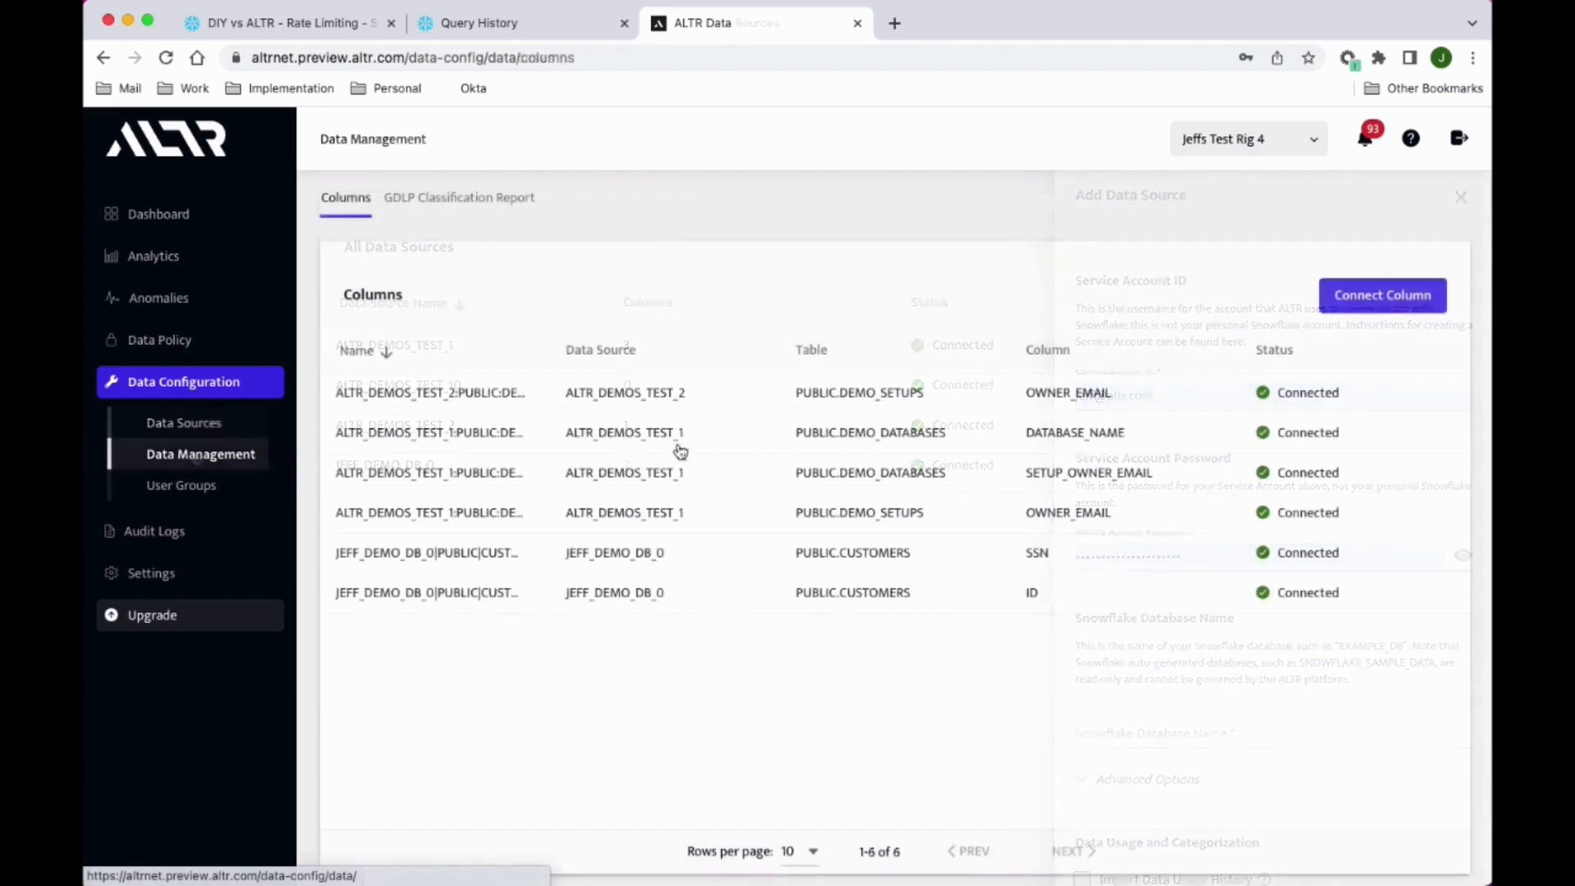
left_click(1378, 300)
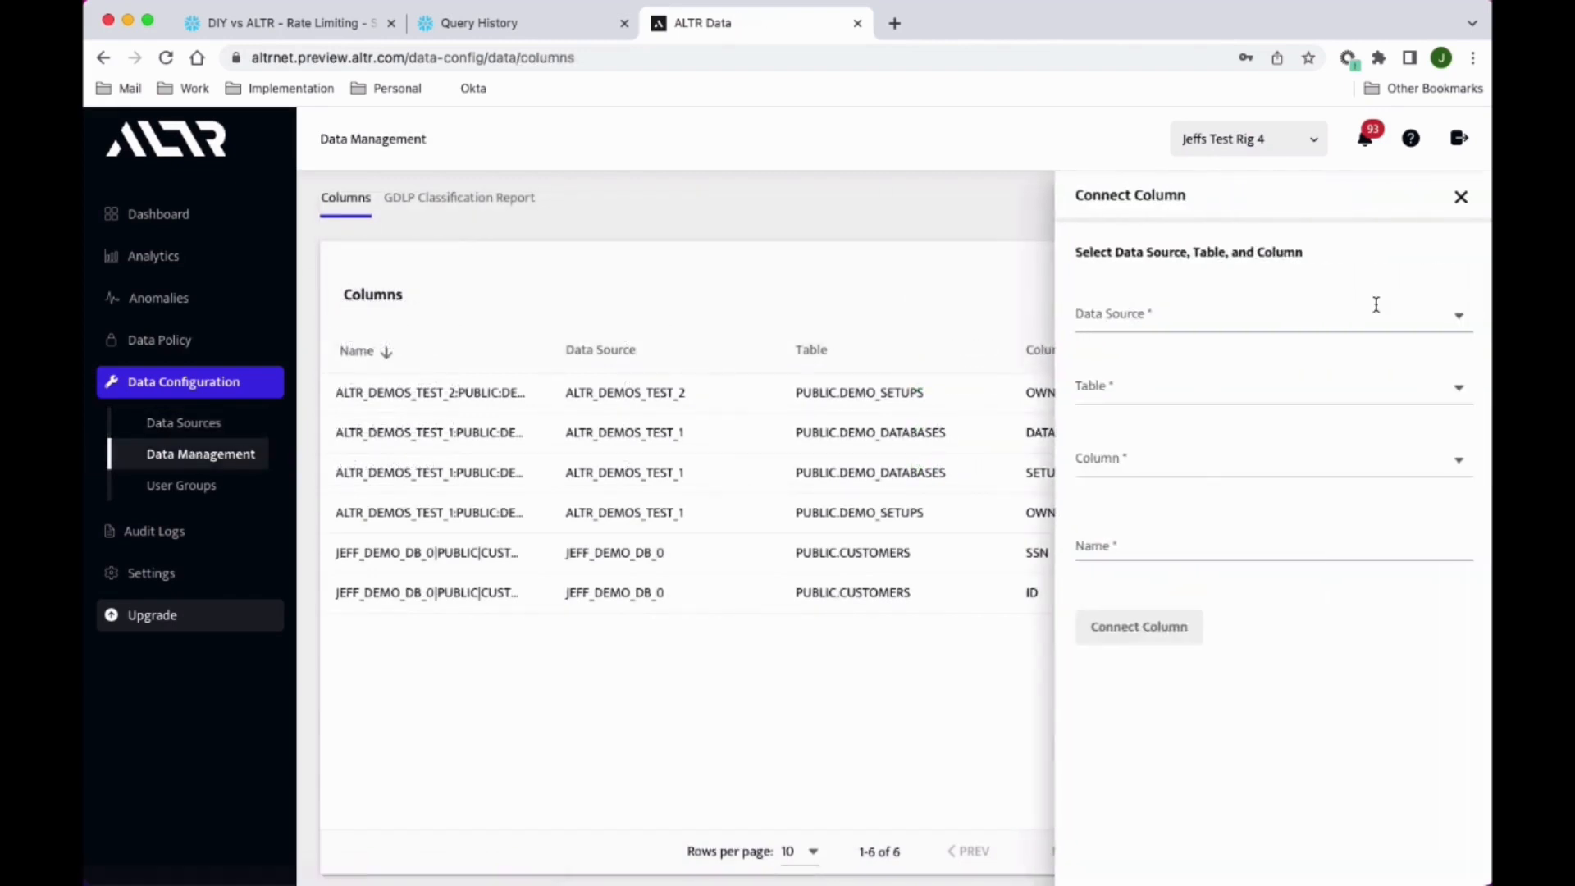
left_click(1370, 321)
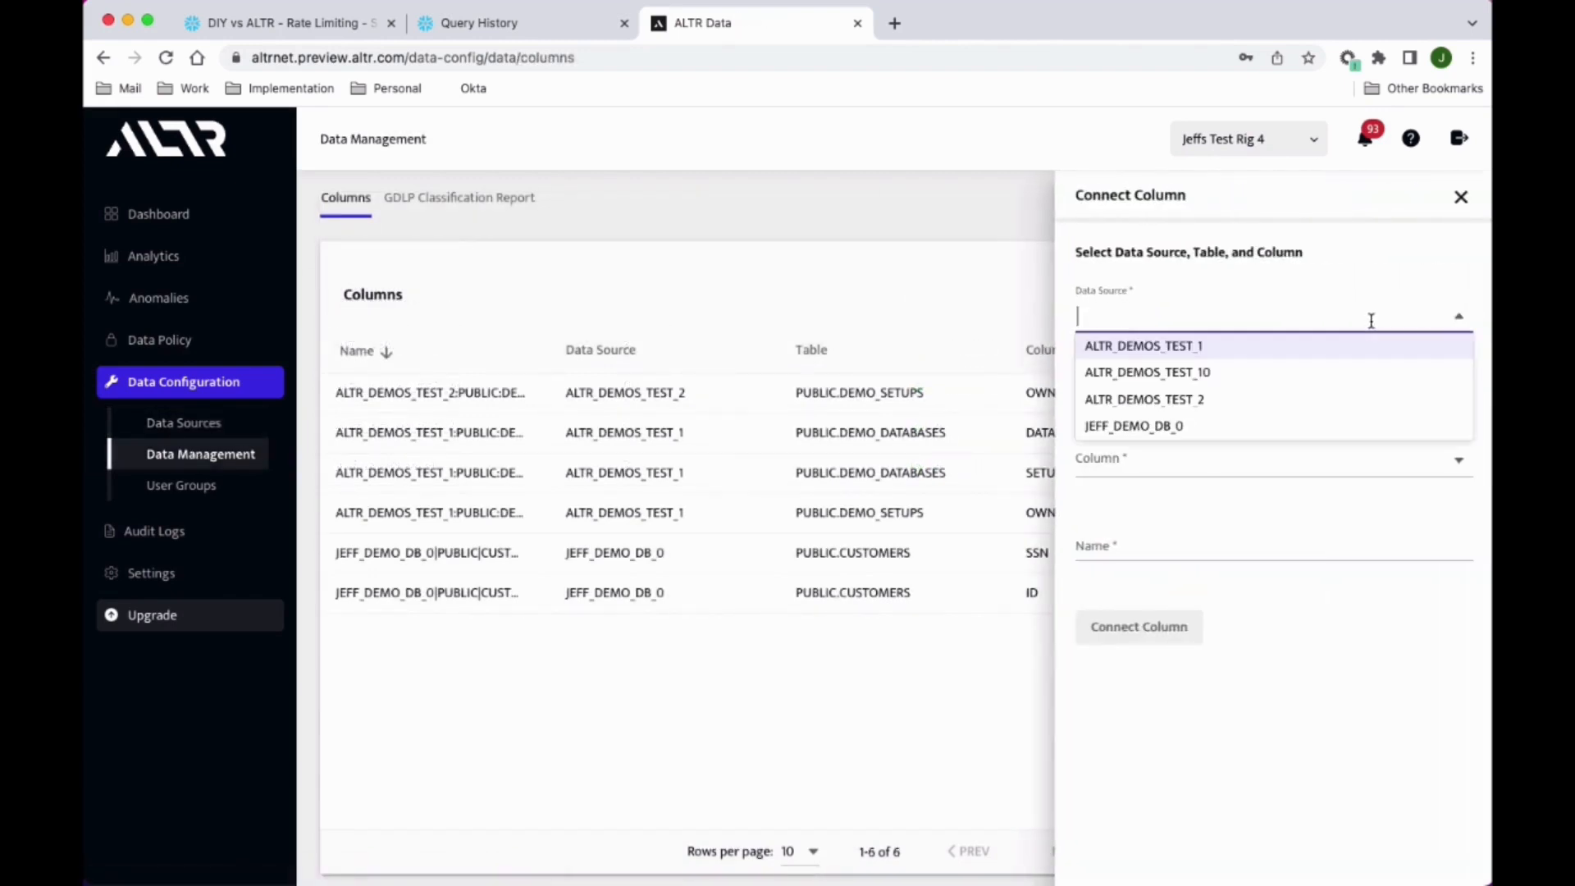
left_click(1214, 436)
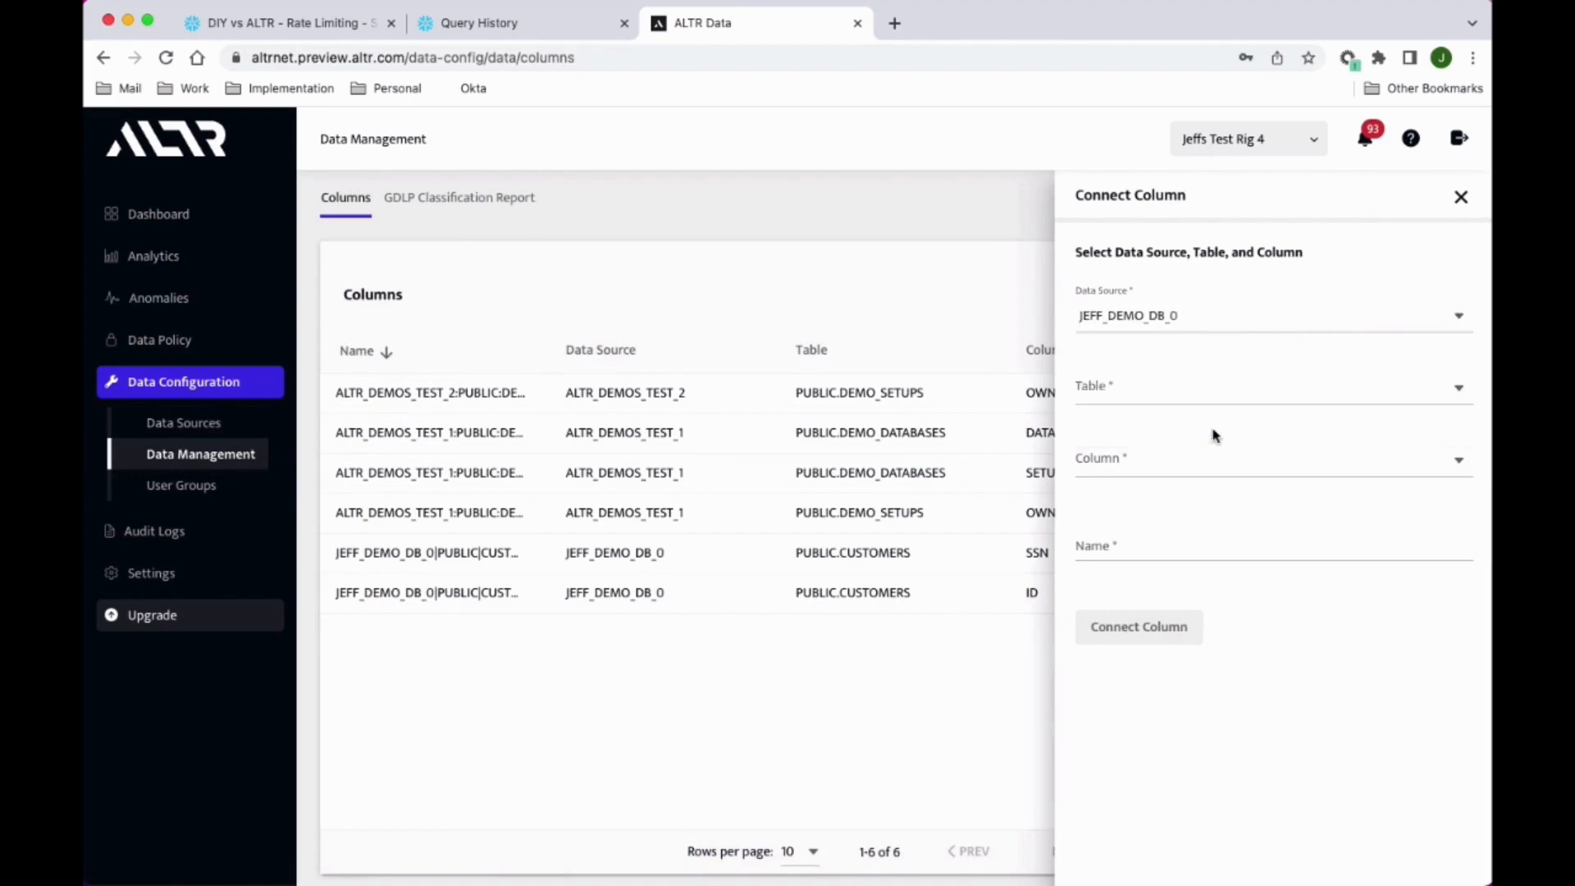
left_click(1160, 397)
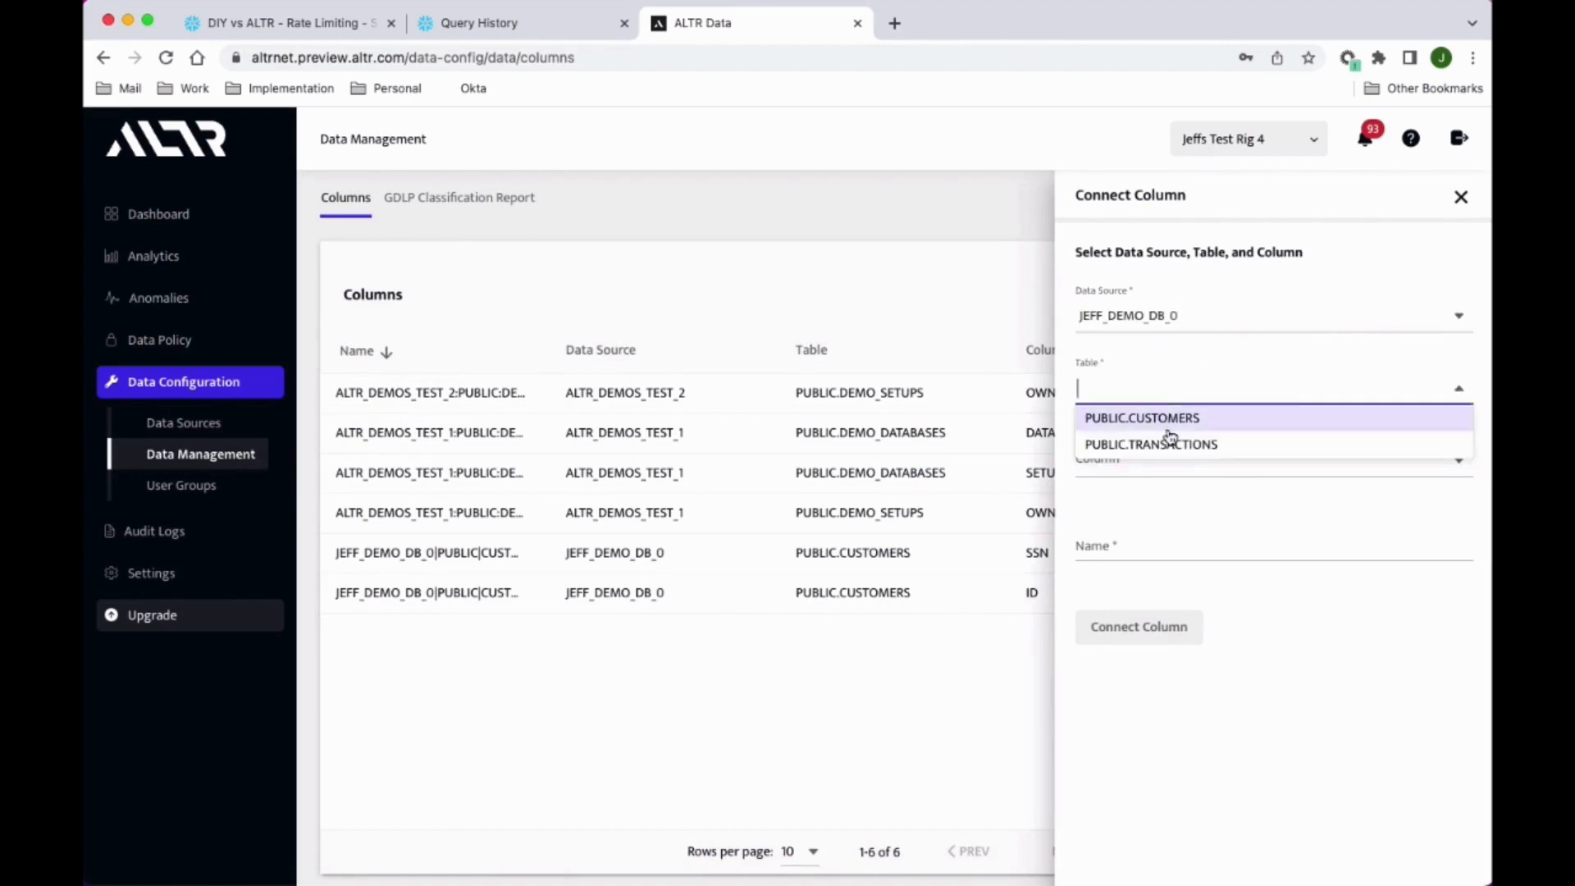
left_click(1173, 425)
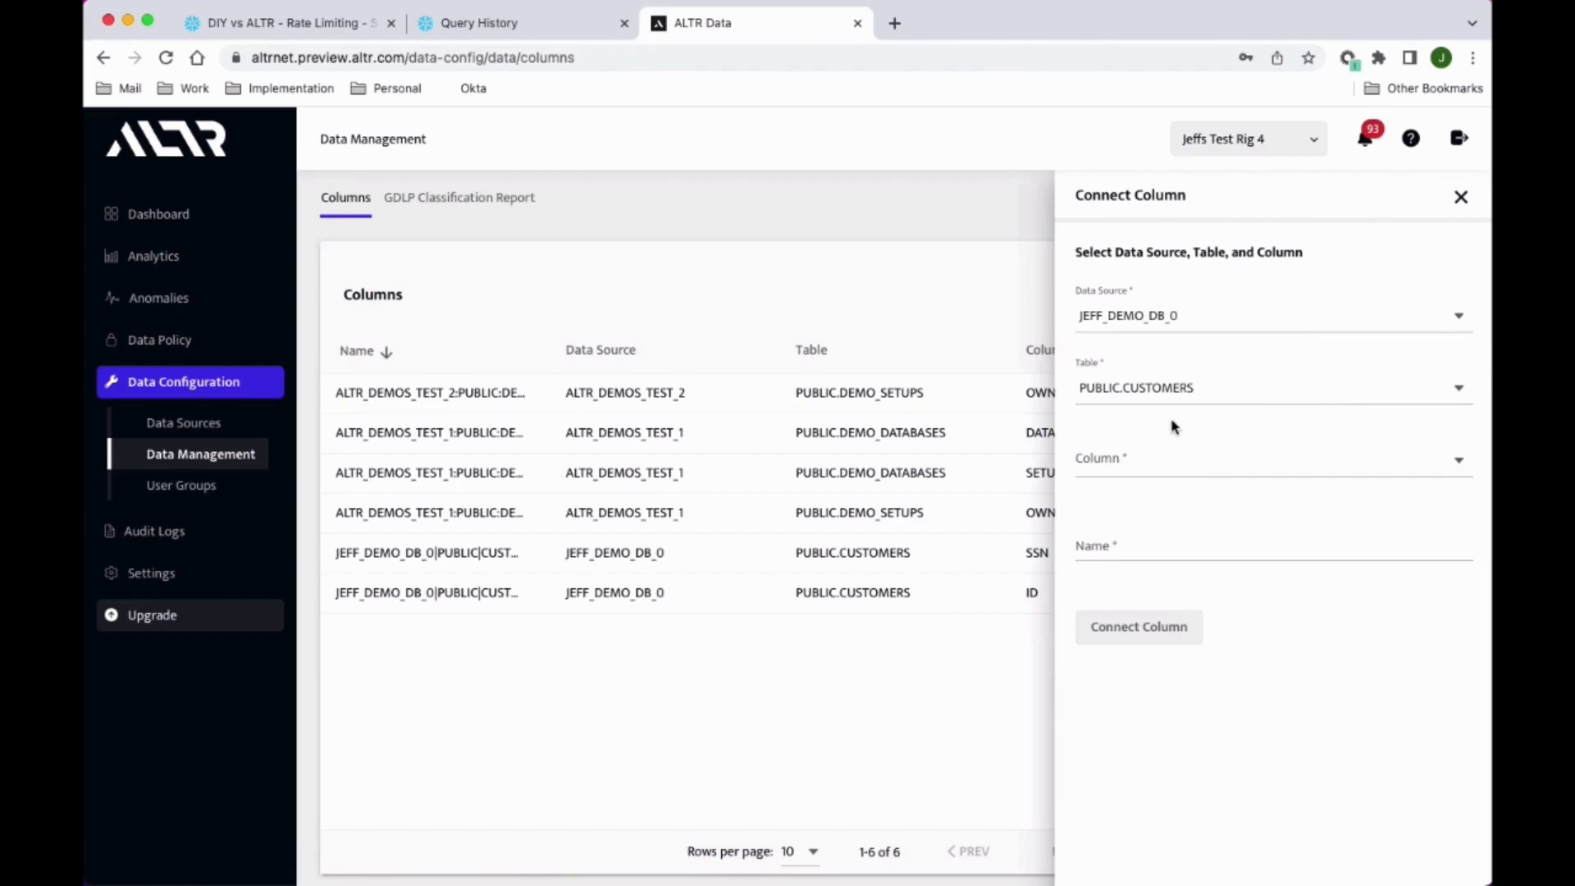
left_click(1460, 197)
Examine the GDLP classification report for JEFF_DEMO_DB_0, filtered to the columns classified as EMAIL ADDRESS
left_click(443, 203)
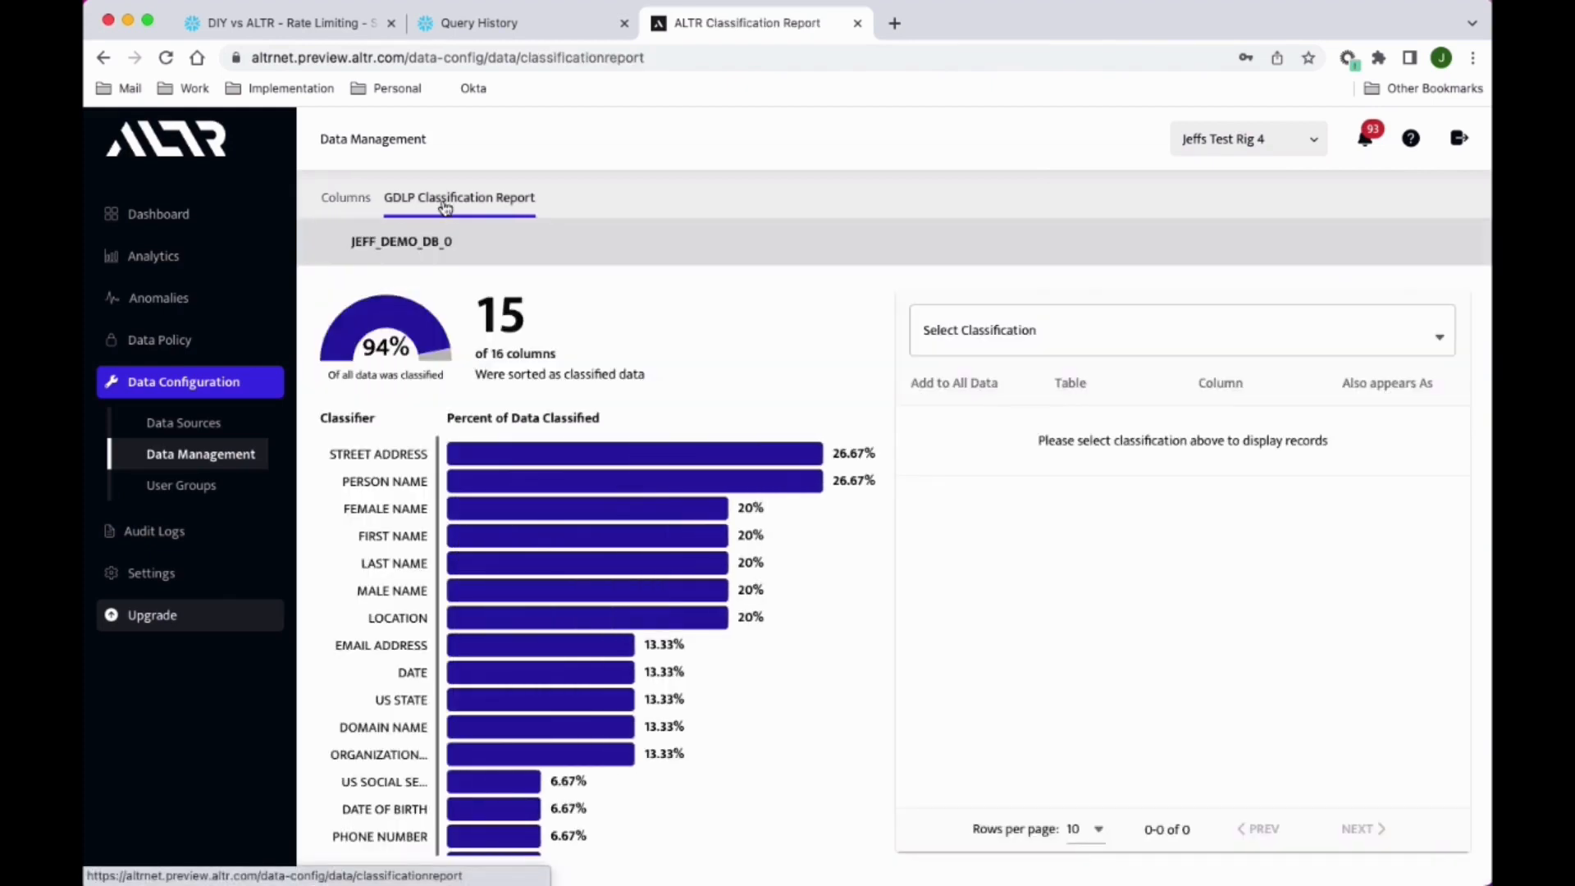
left_click(562, 649)
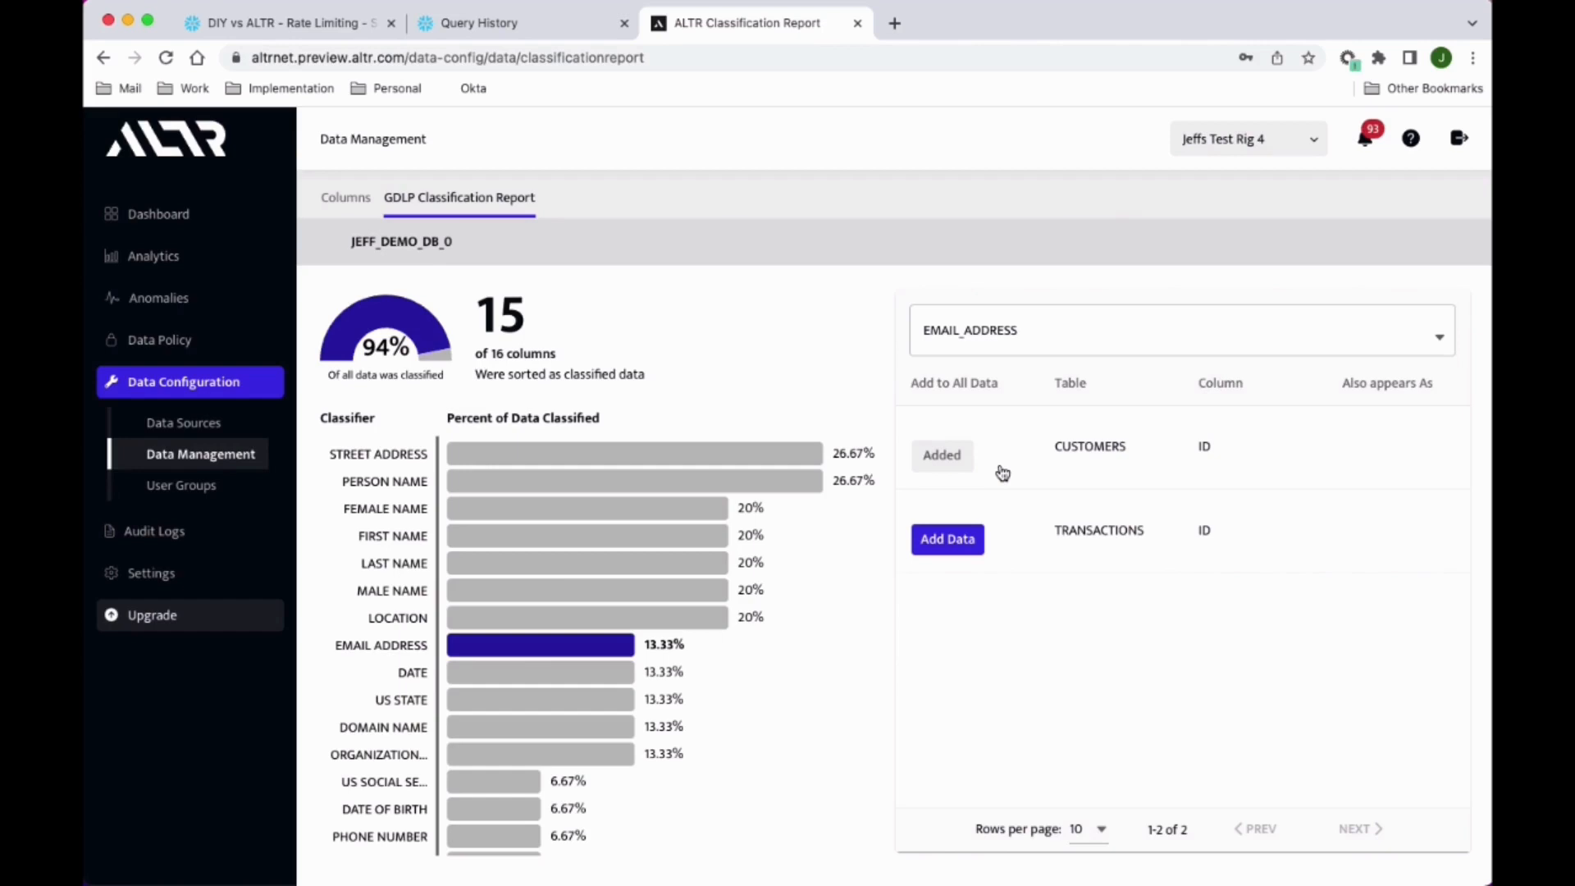
Review the user groups, column and masking policy of the Threshold Lock, and close it unchanged
left_click(156, 340)
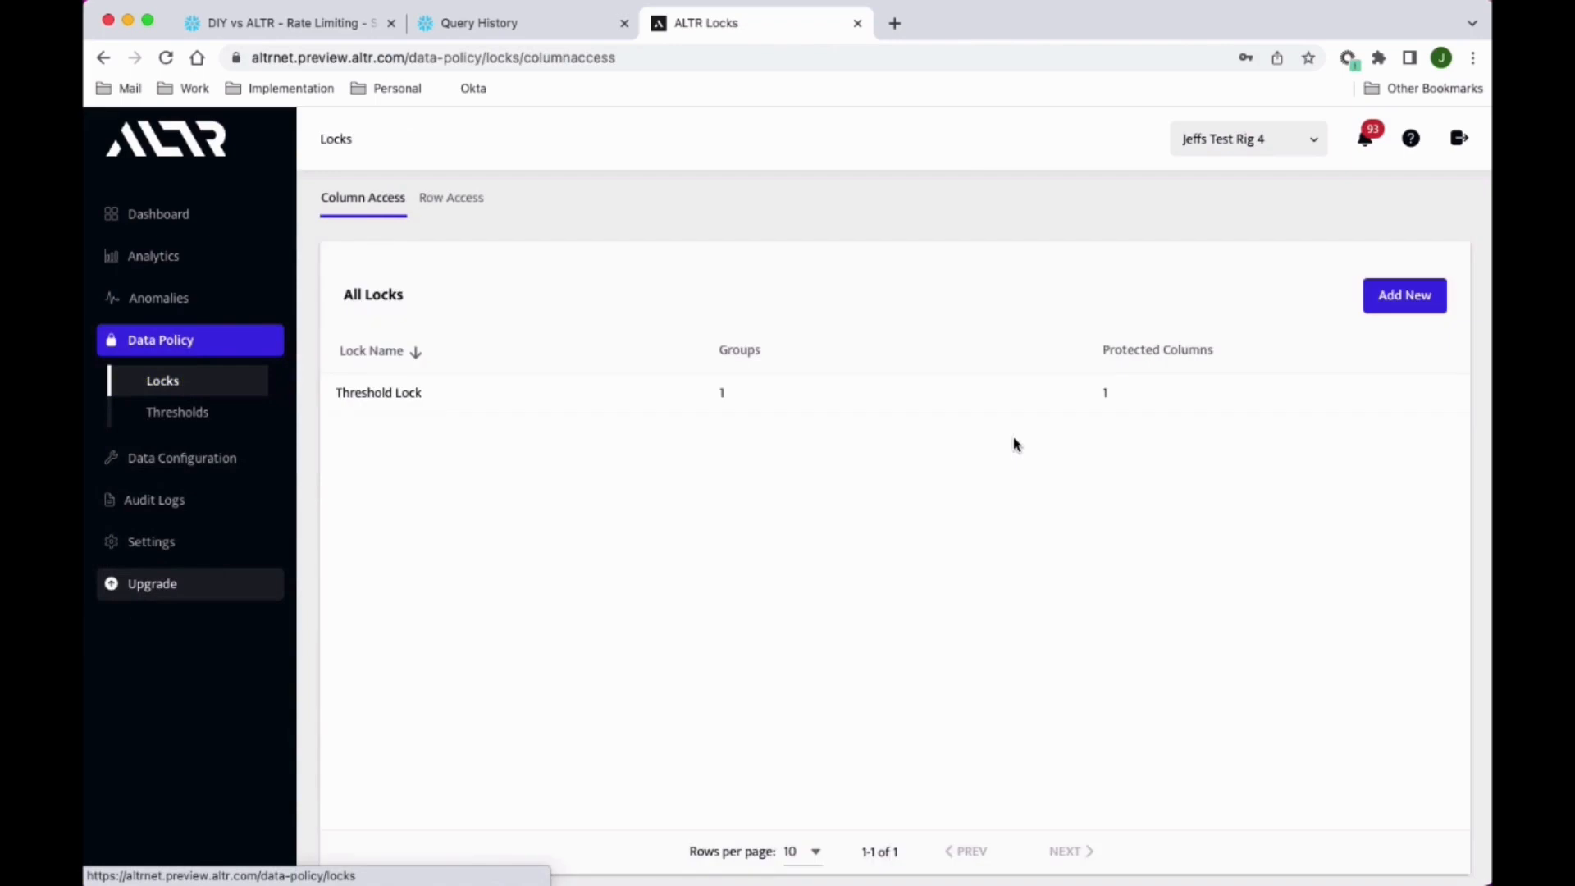
left_click(513, 398)
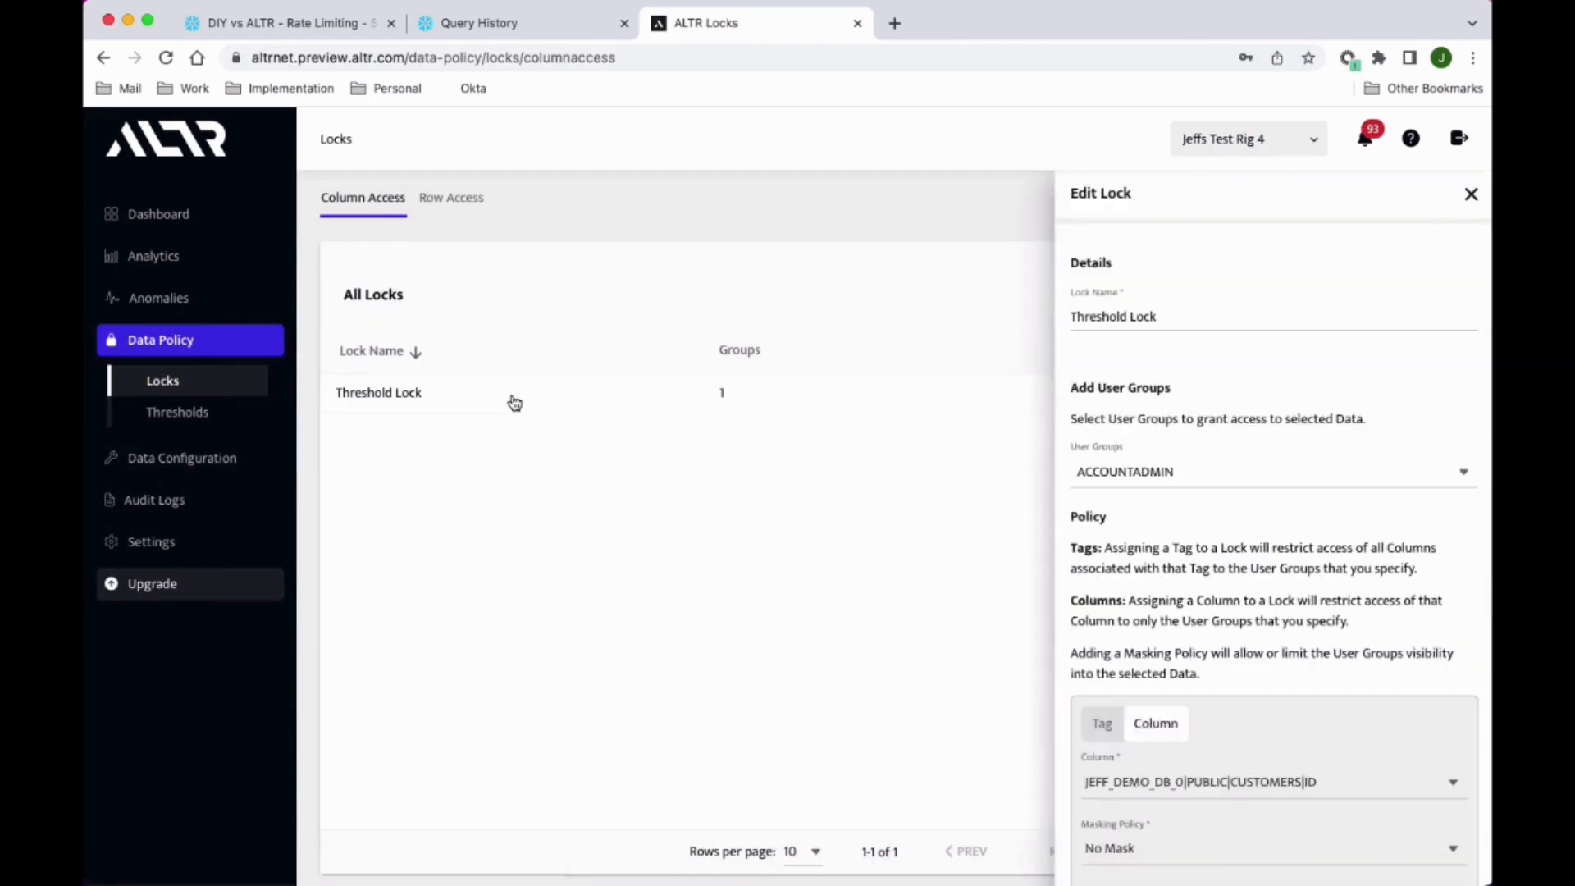
scroll(1343, 603, "down", 3)
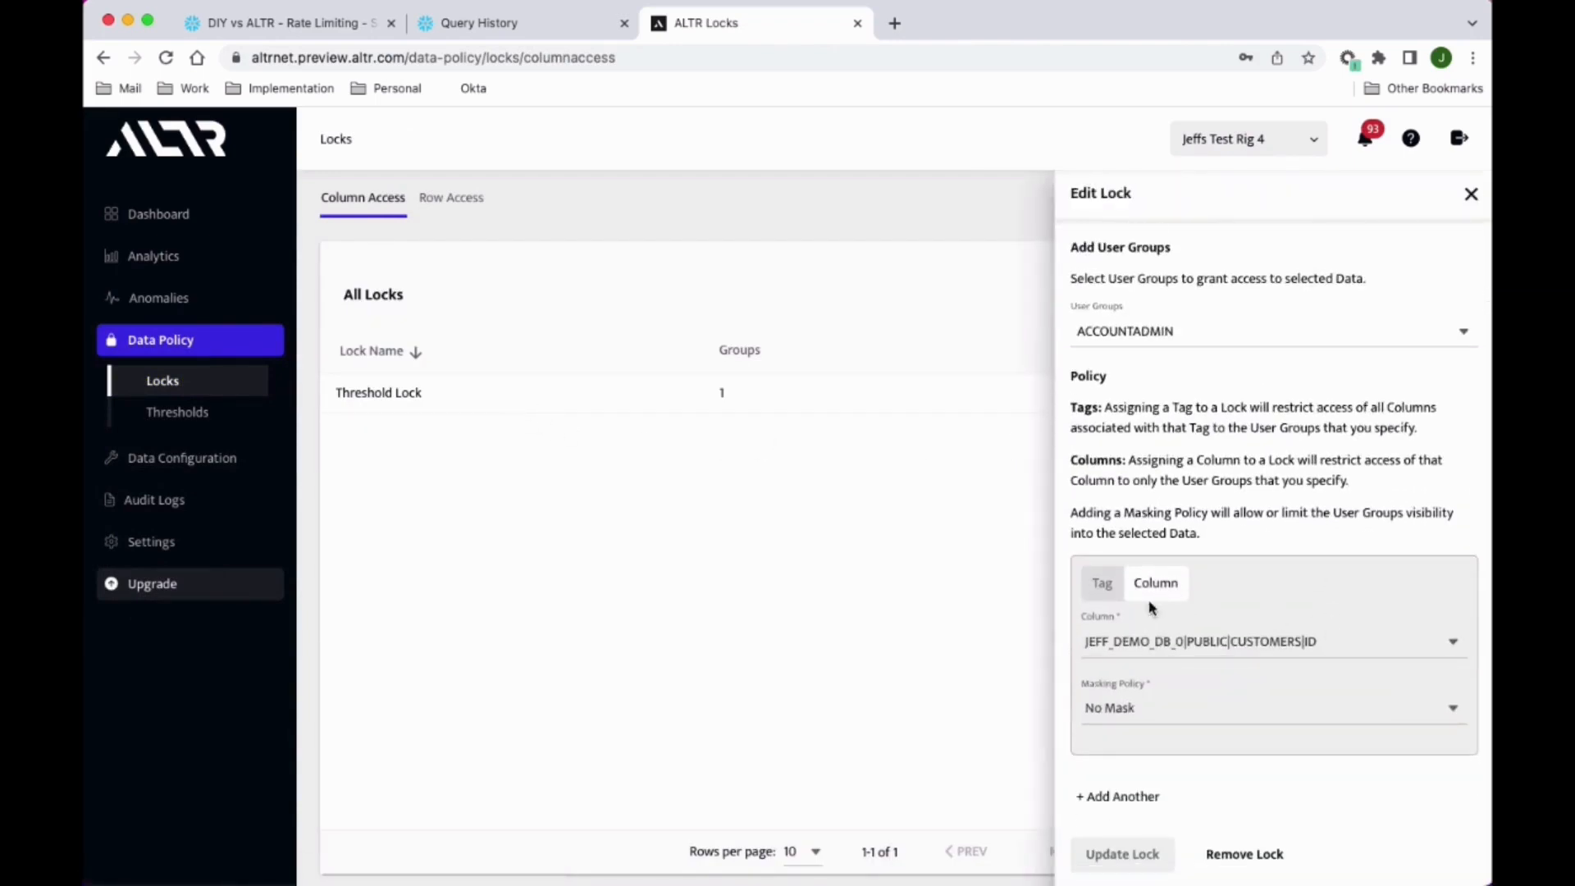
left_click(1470, 194)
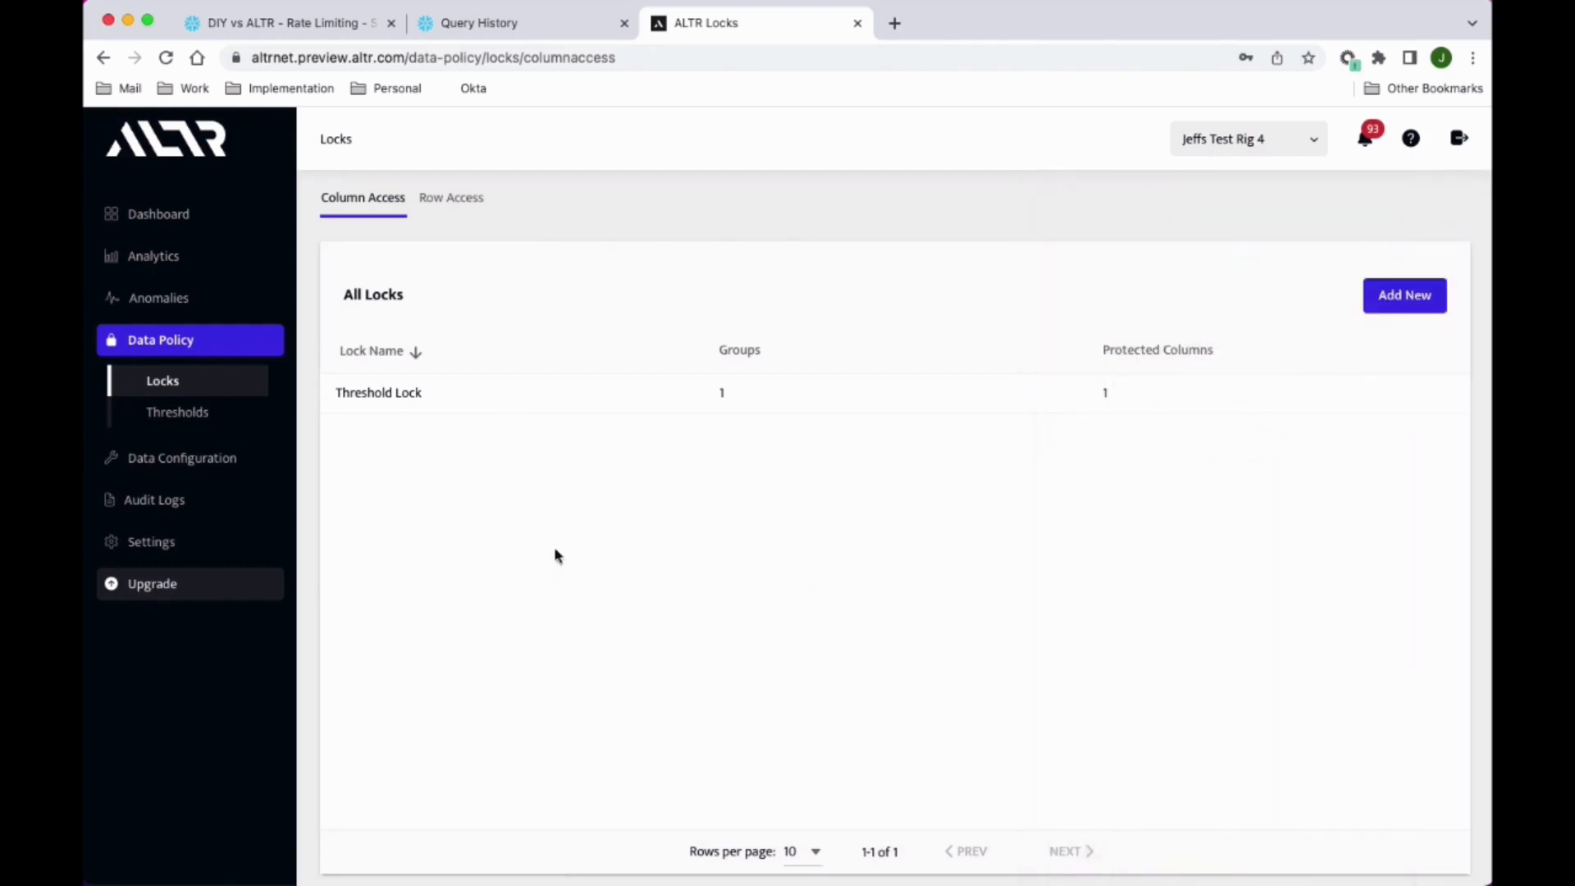
Review the Threshold Demo's action, access rate rule, affected locks and user groups, and activate the threshold
left_click(186, 420)
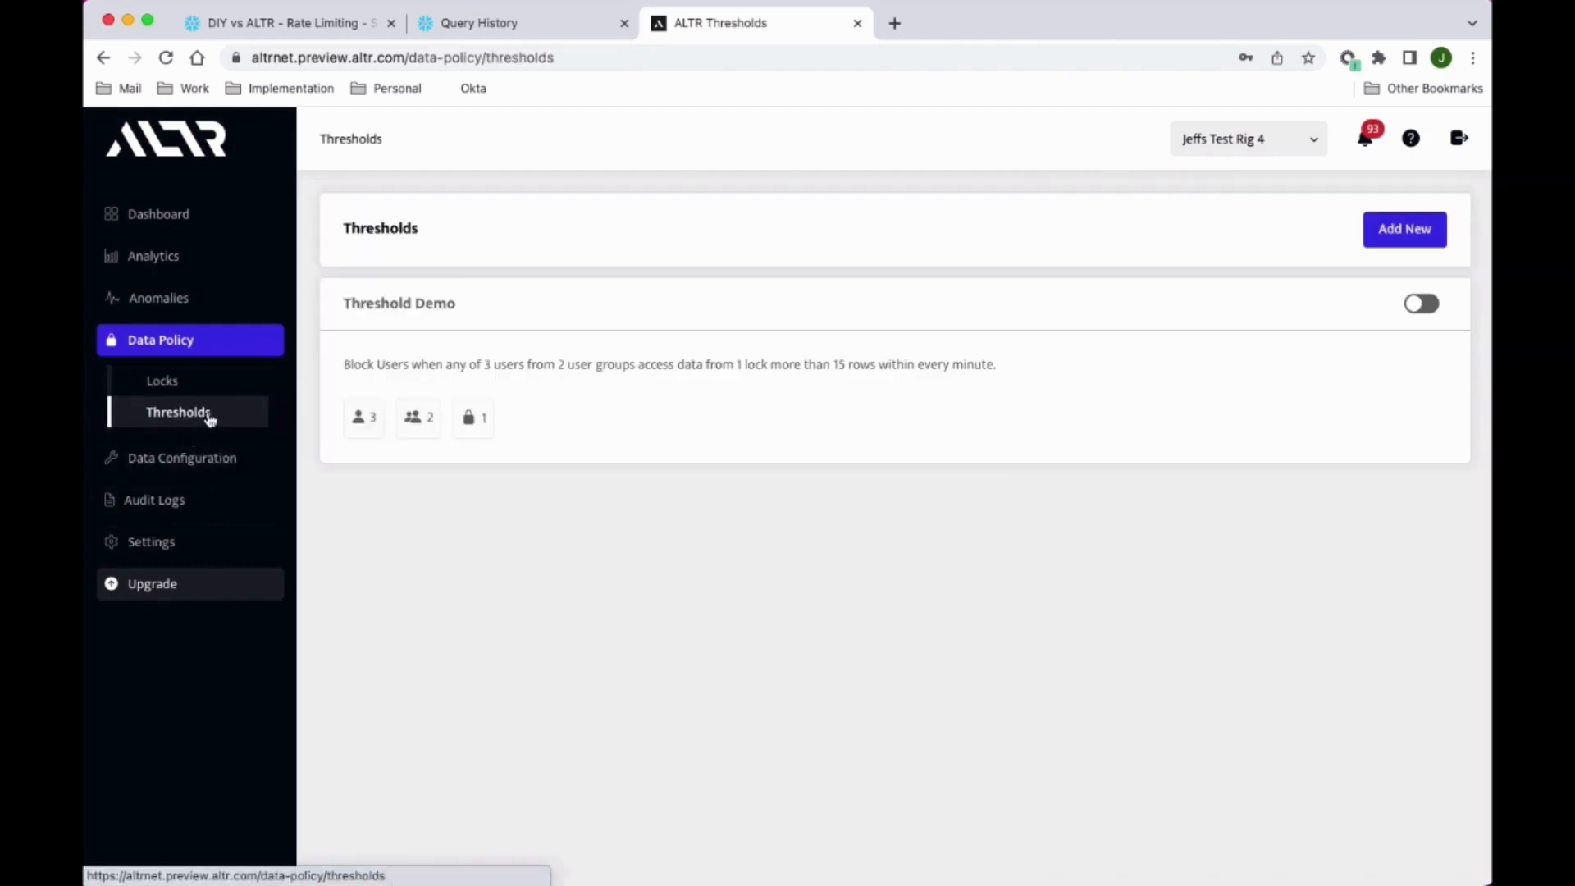
left_click(1017, 327)
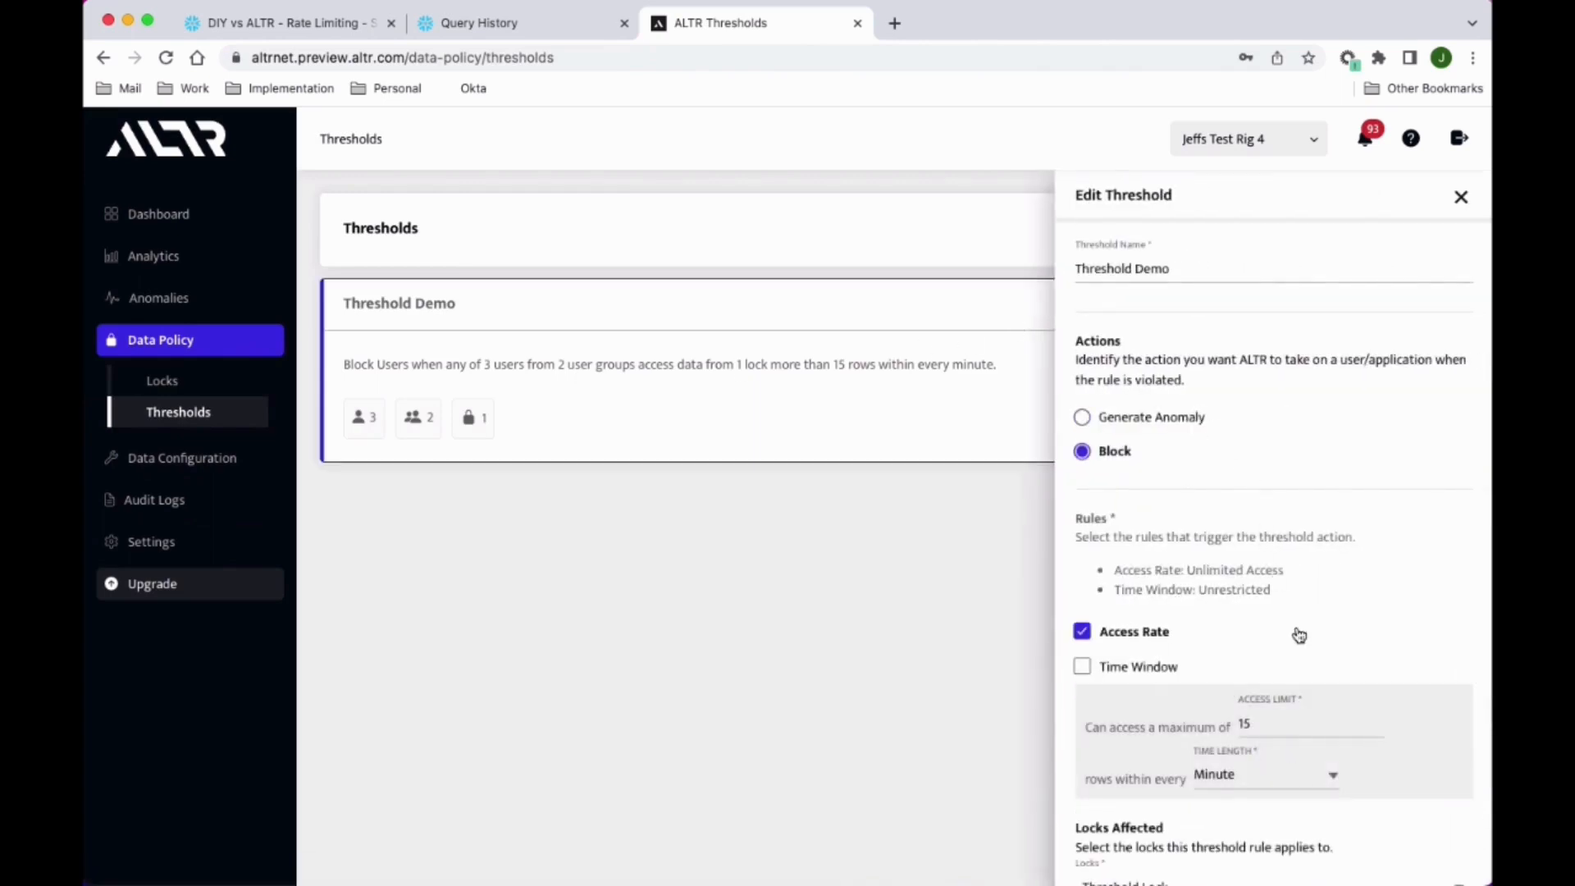
scroll(1296, 630, "down", 3)
scroll(1296, 627, "down", 1)
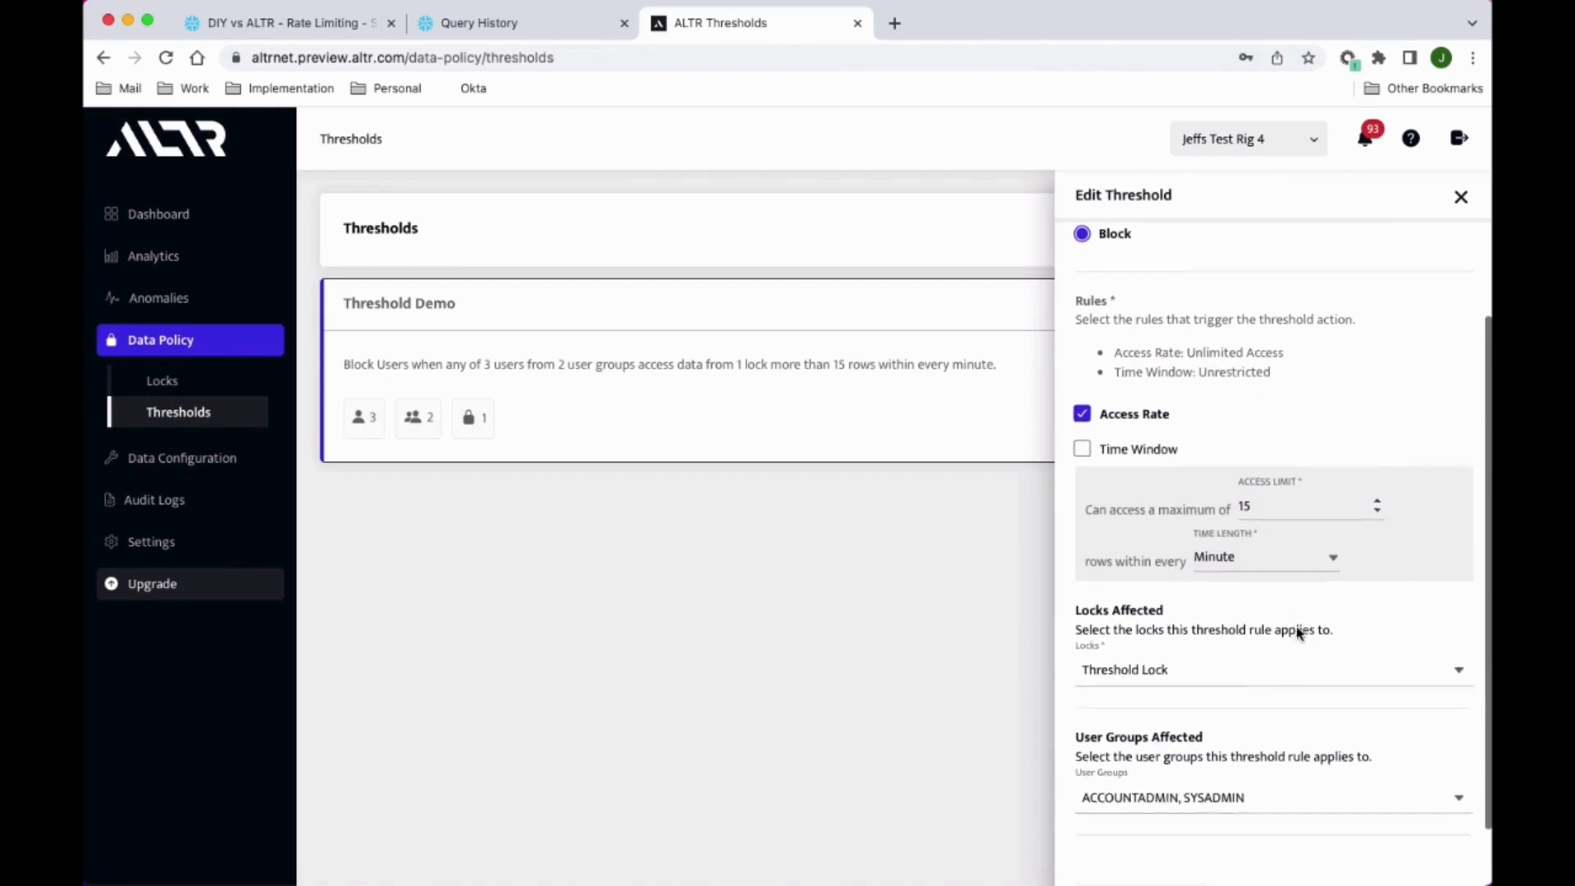
left_click(1265, 794)
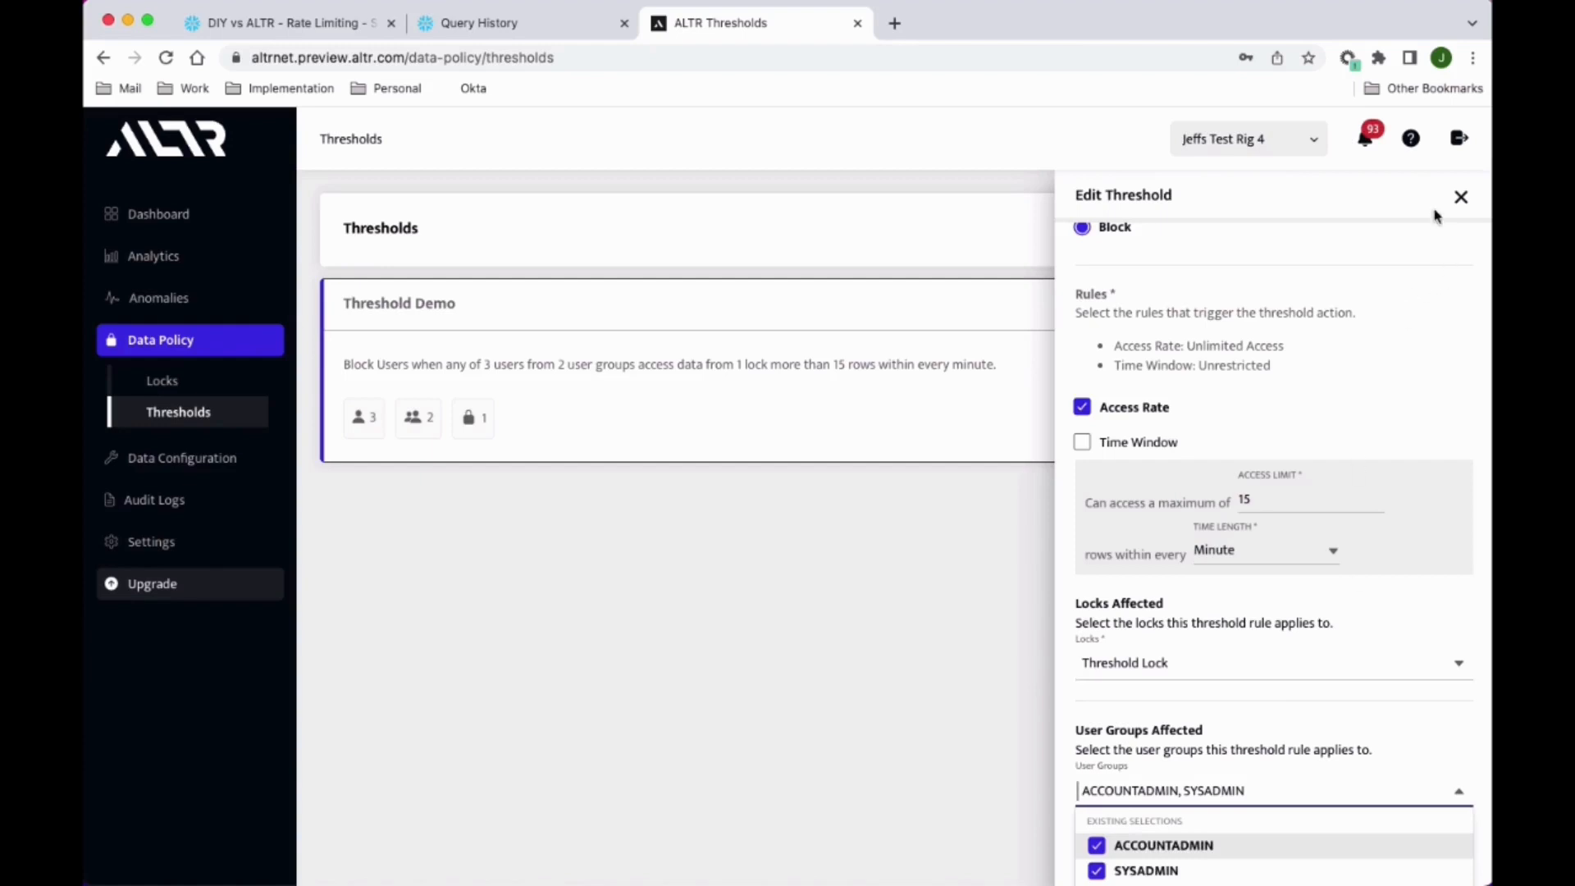
left_click(1462, 198)
left_click(1427, 305)
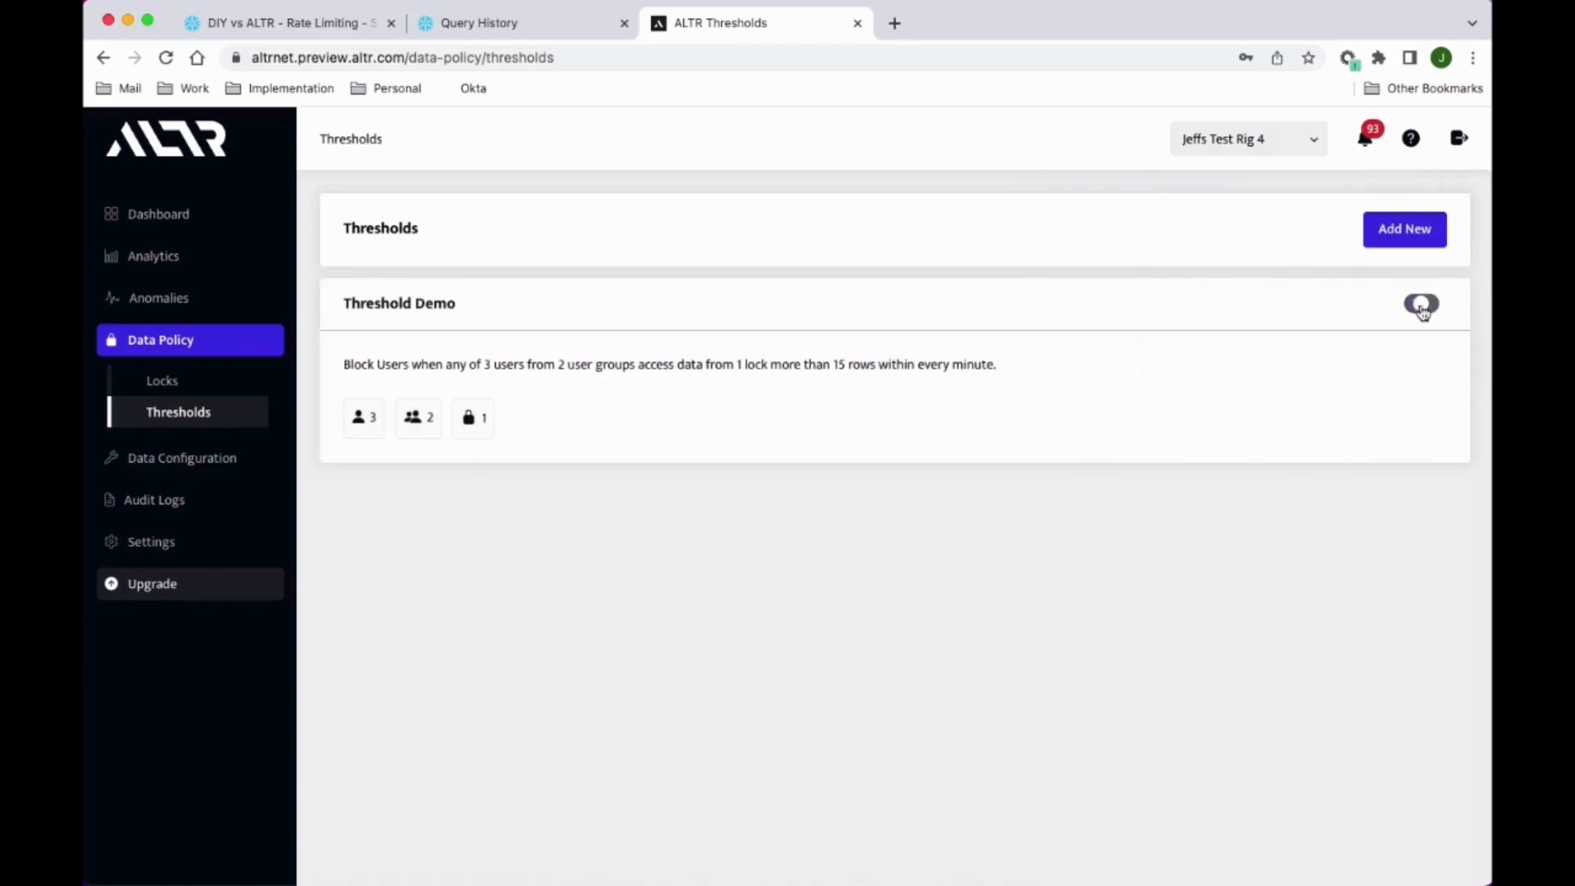
Switch to the Snowflake worksheet and run only the Customers query limited to 10 rows
left_click(277, 25)
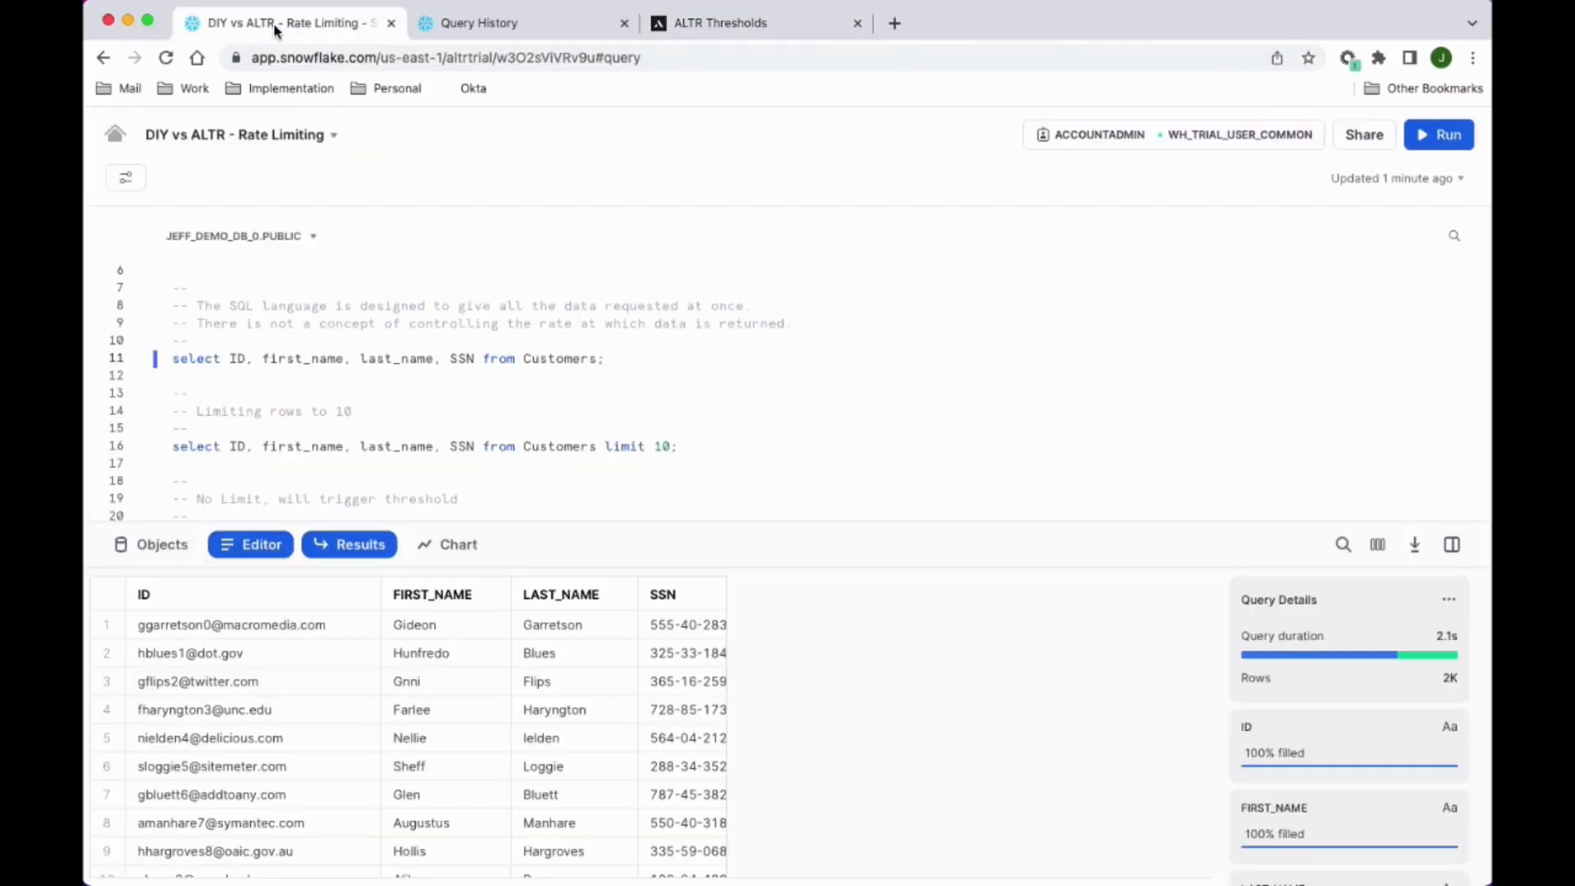
left_click_drag(692, 450, 171, 447)
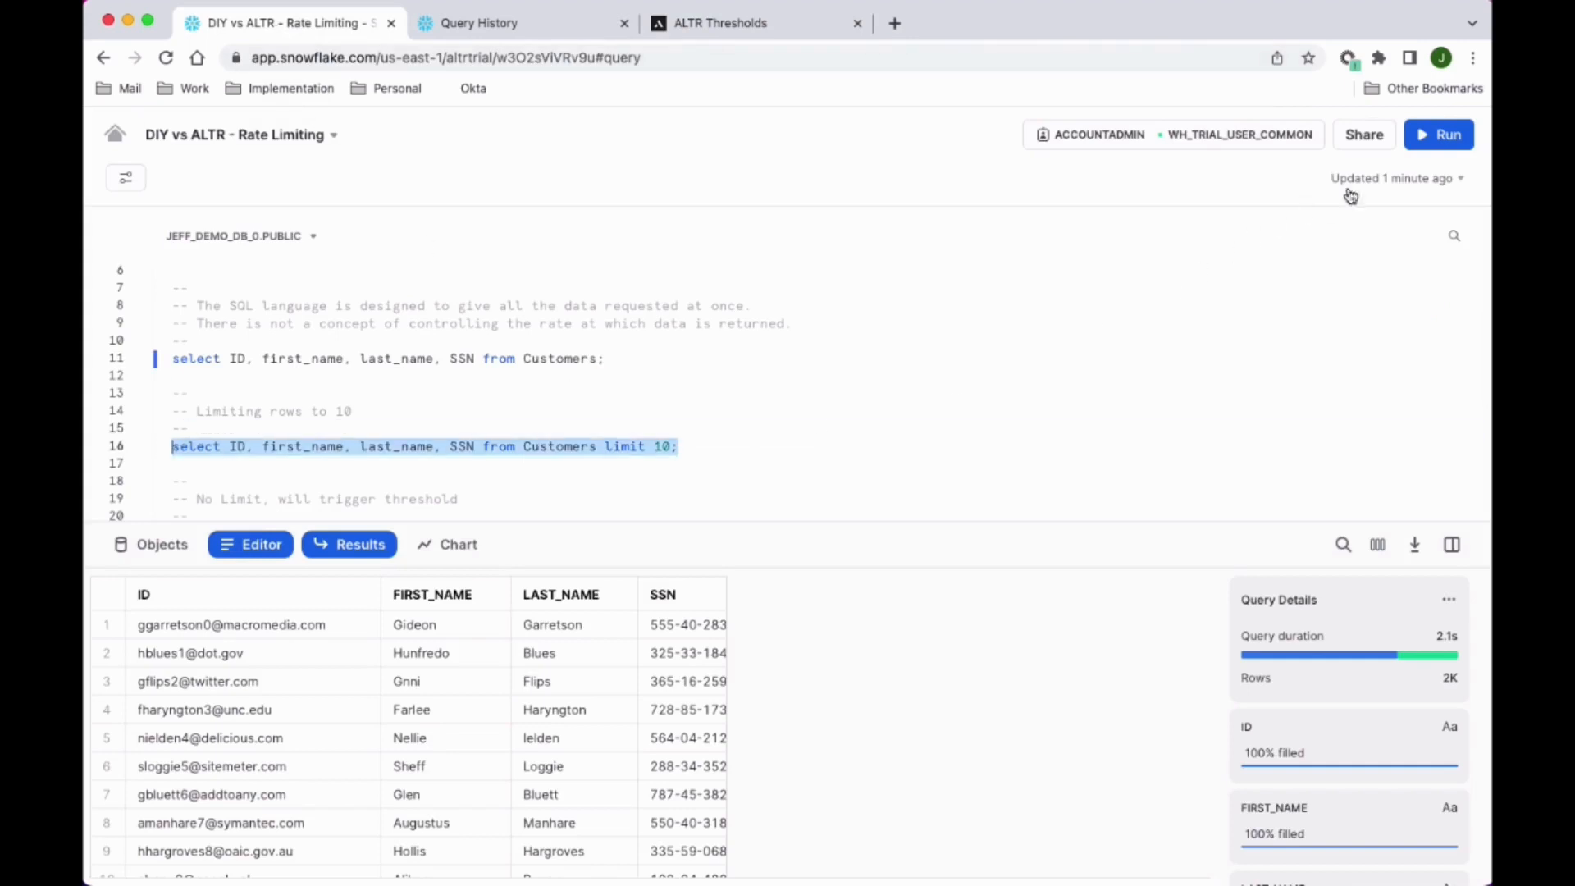
left_click(1424, 144)
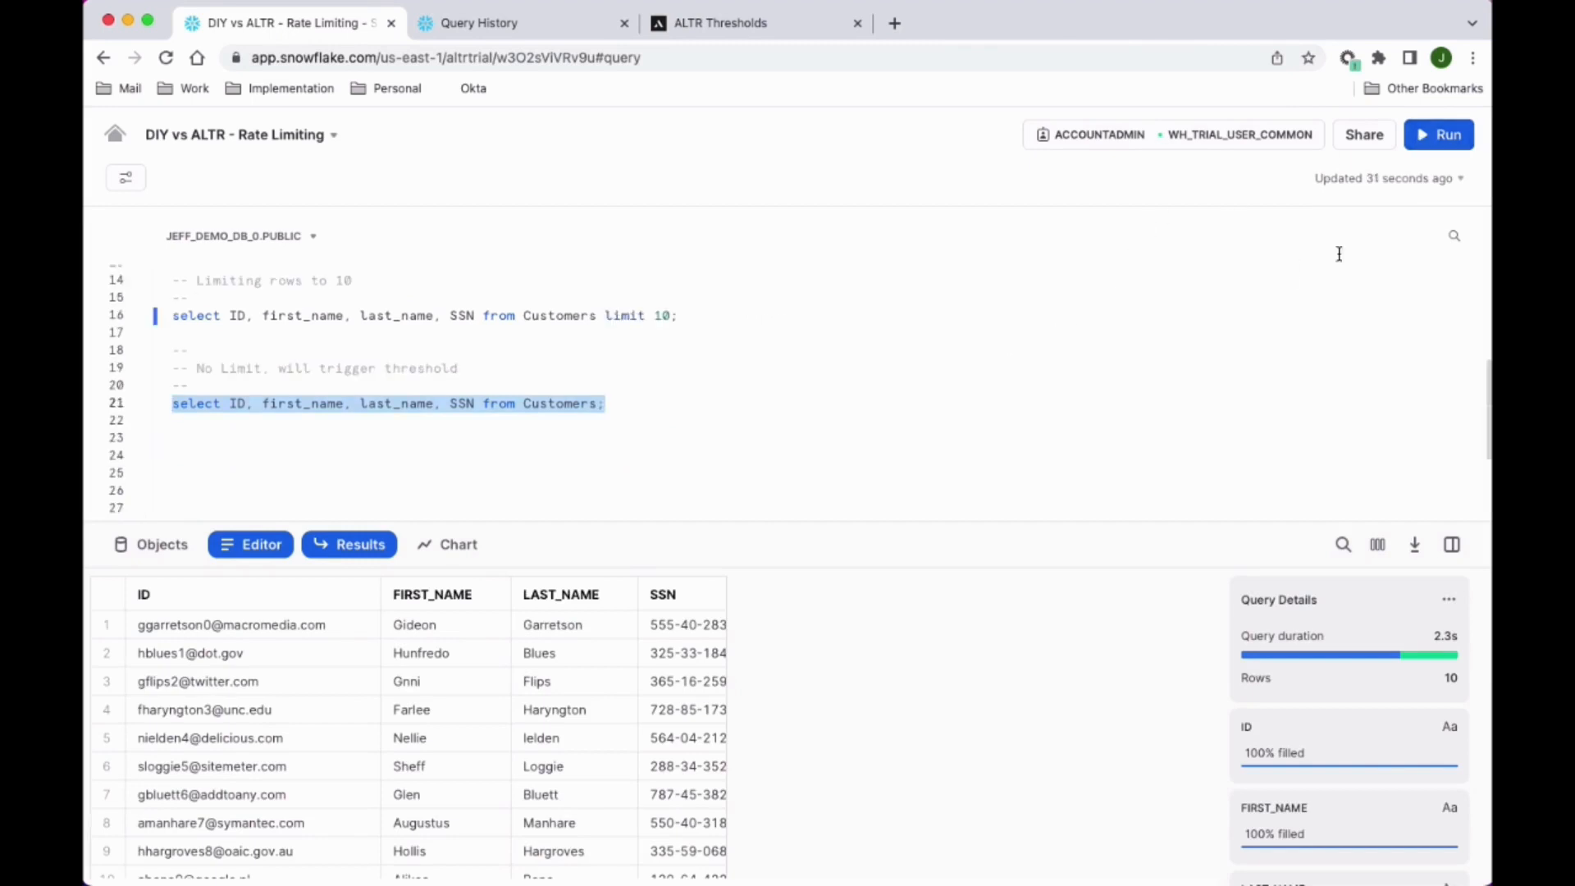
Run the selected line 21 Customers query without a limit and inspect the returned ID and SSN values
left_click(1424, 149)
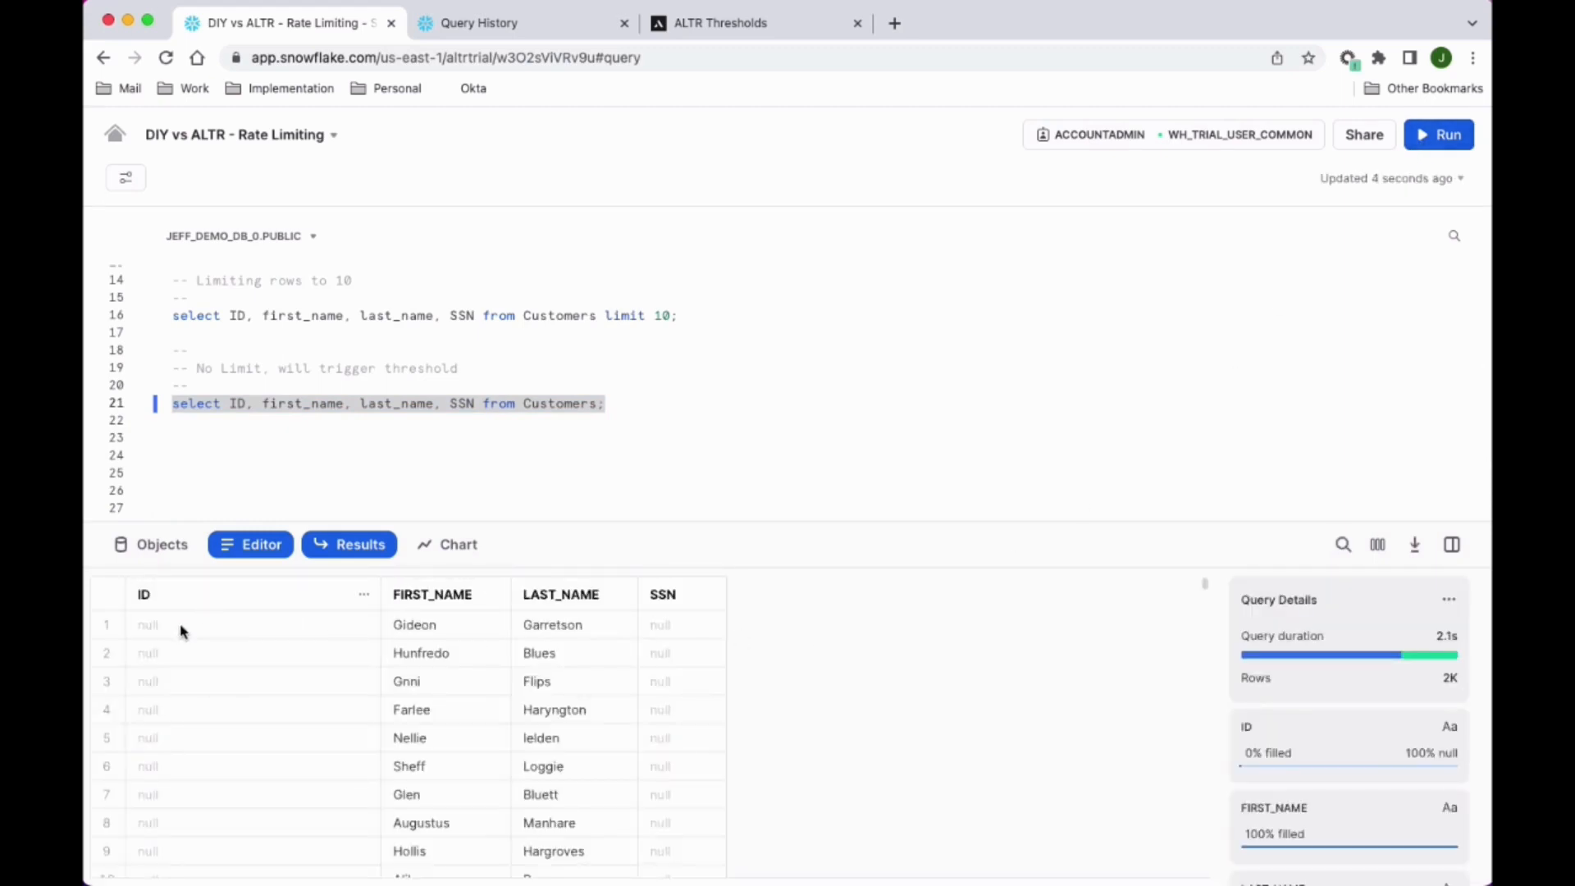
left_click_drag(162, 633, 197, 863)
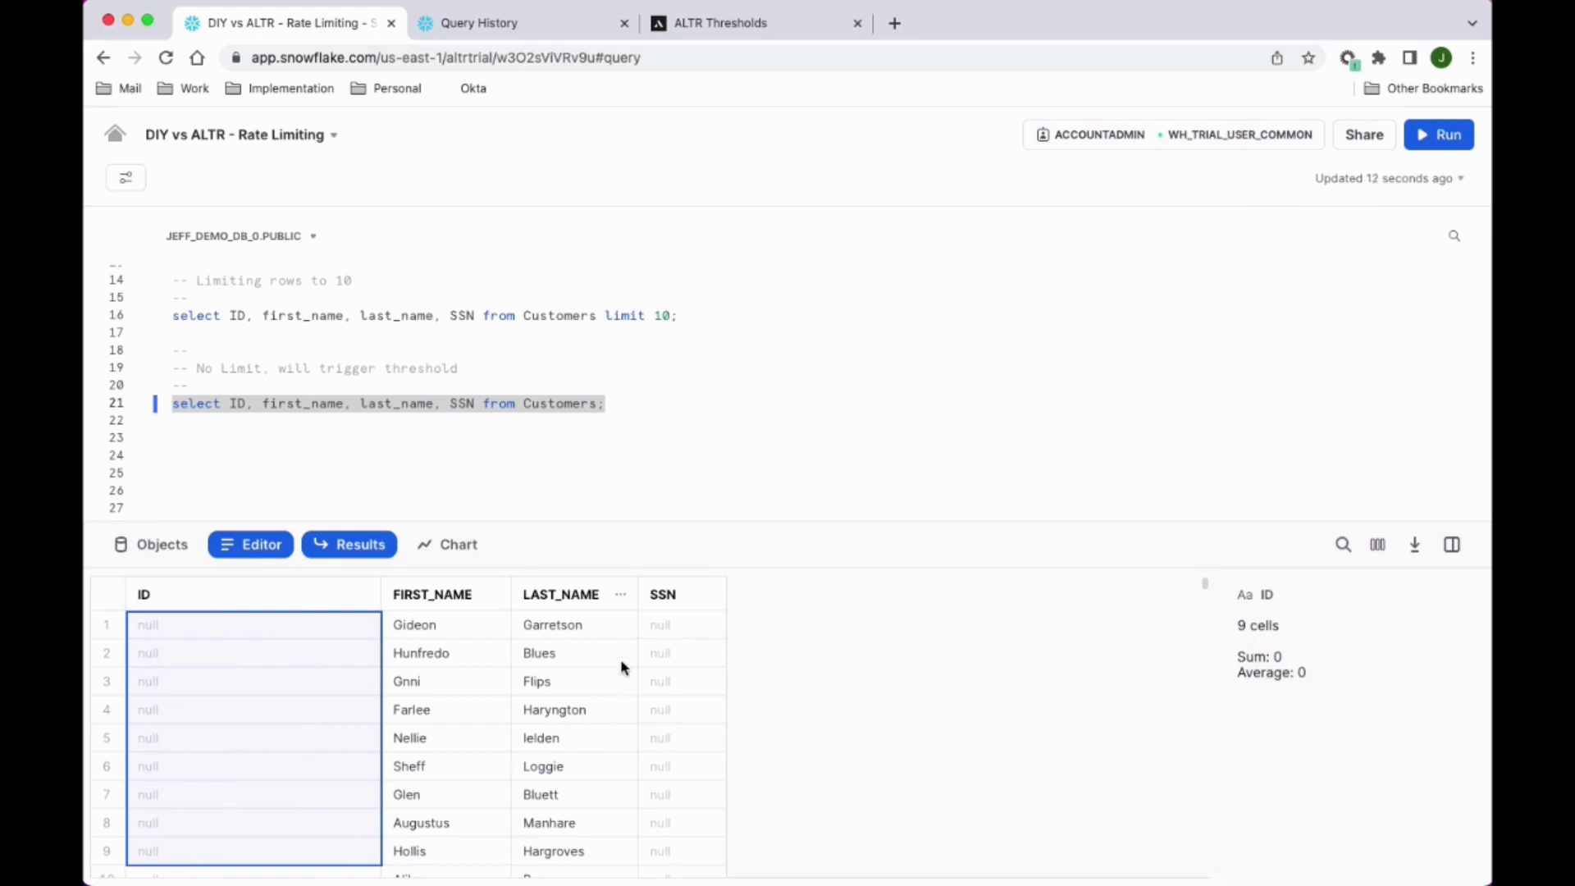
left_click_drag(654, 626, 682, 878)
Switch to ALTR, open the Threshold Demo entry among the open anomalies and start resolving it
left_click(685, 25)
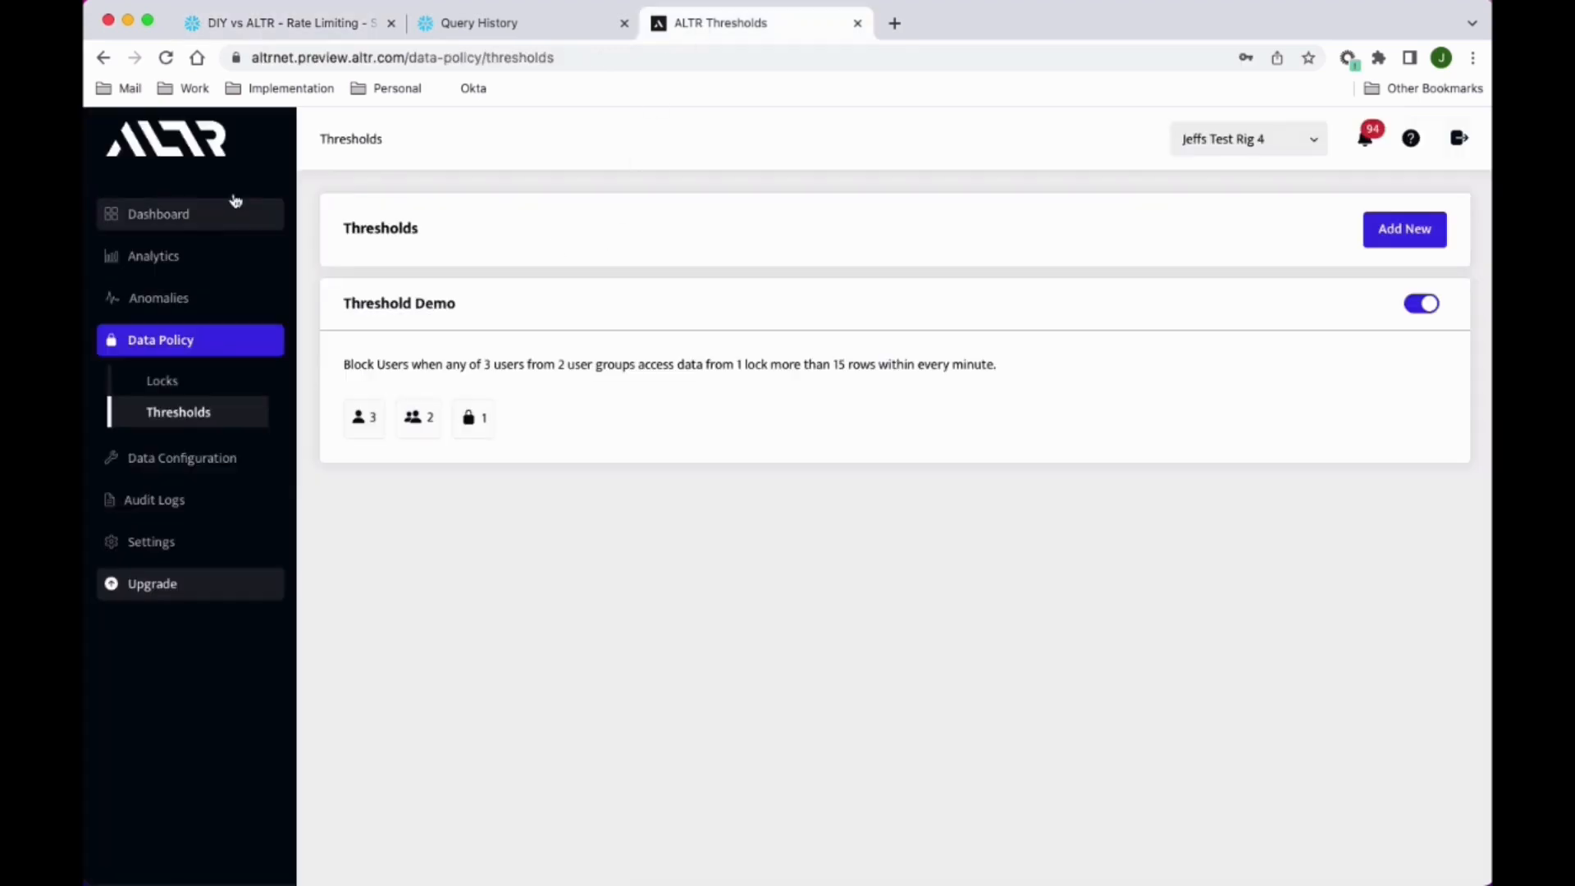
left_click(189, 300)
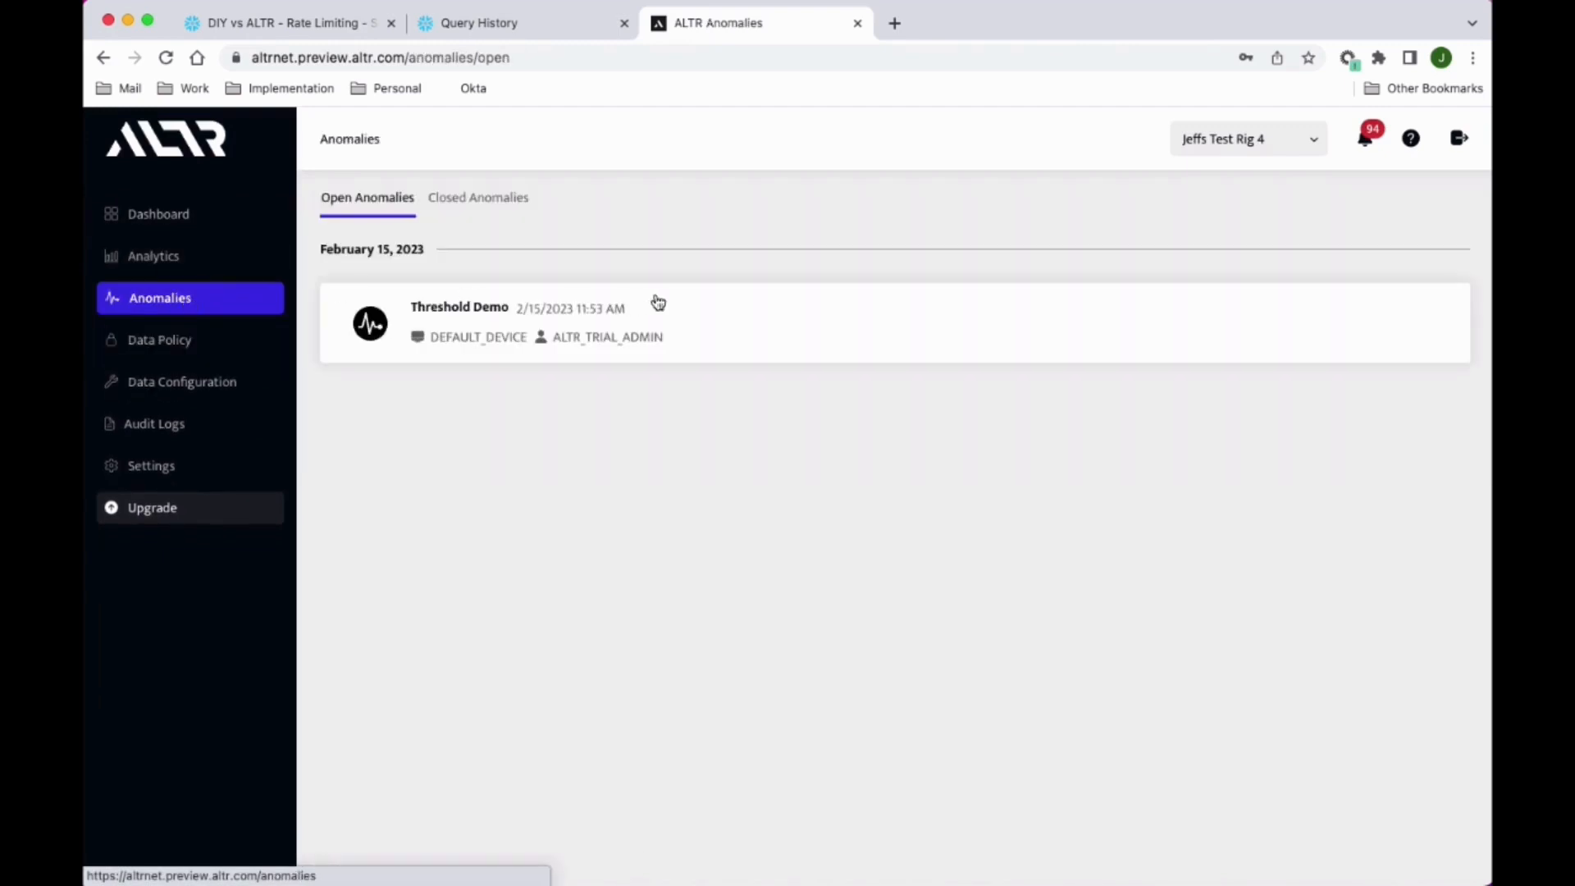
left_click(699, 336)
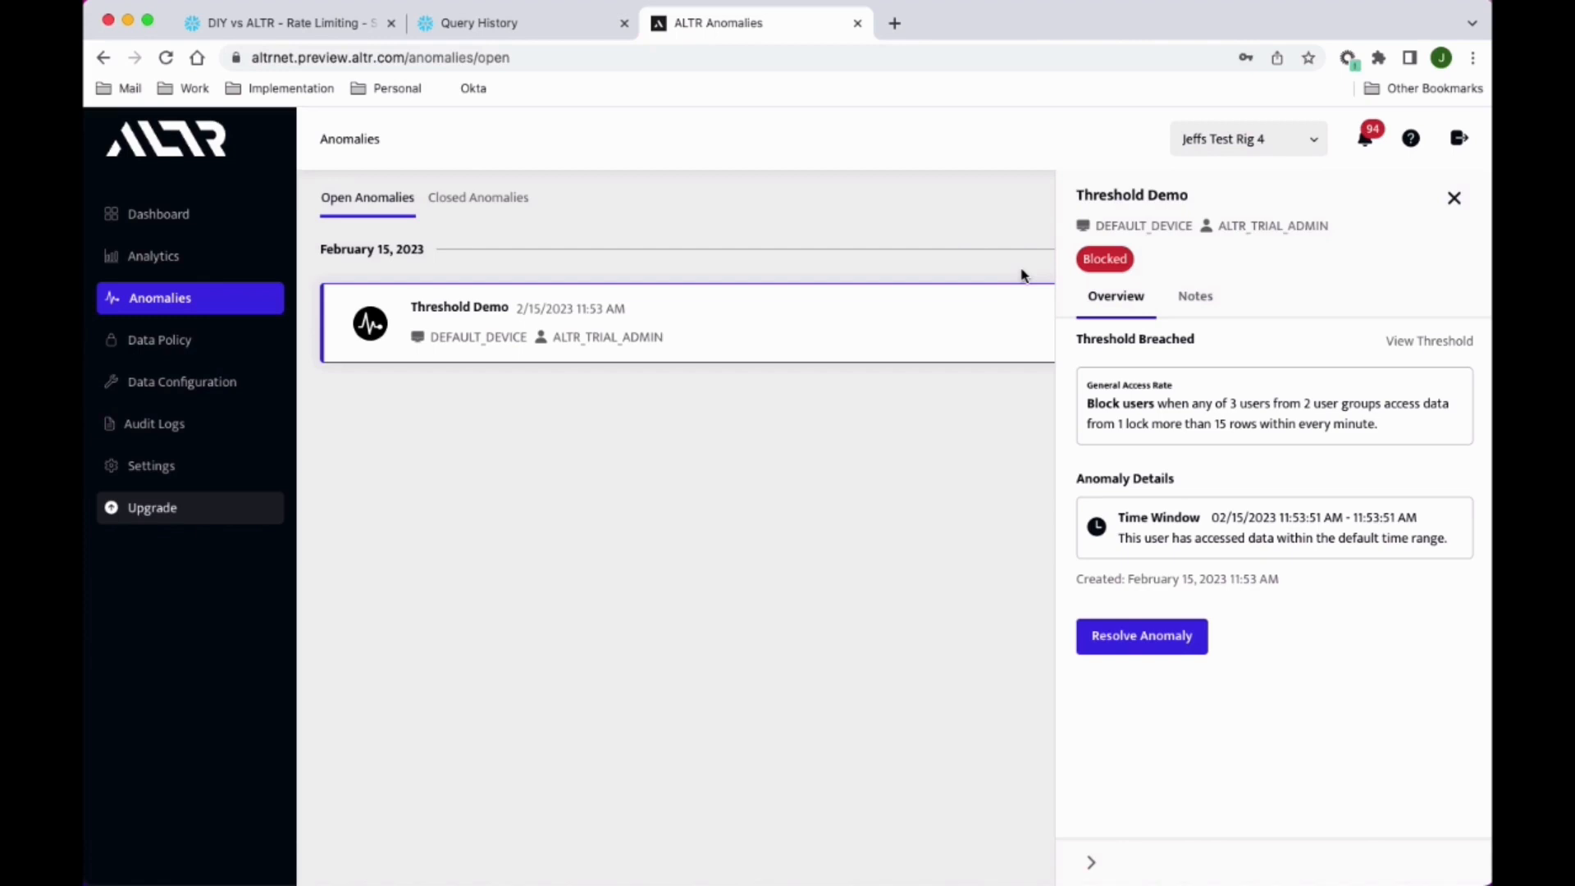
left_click(1131, 644)
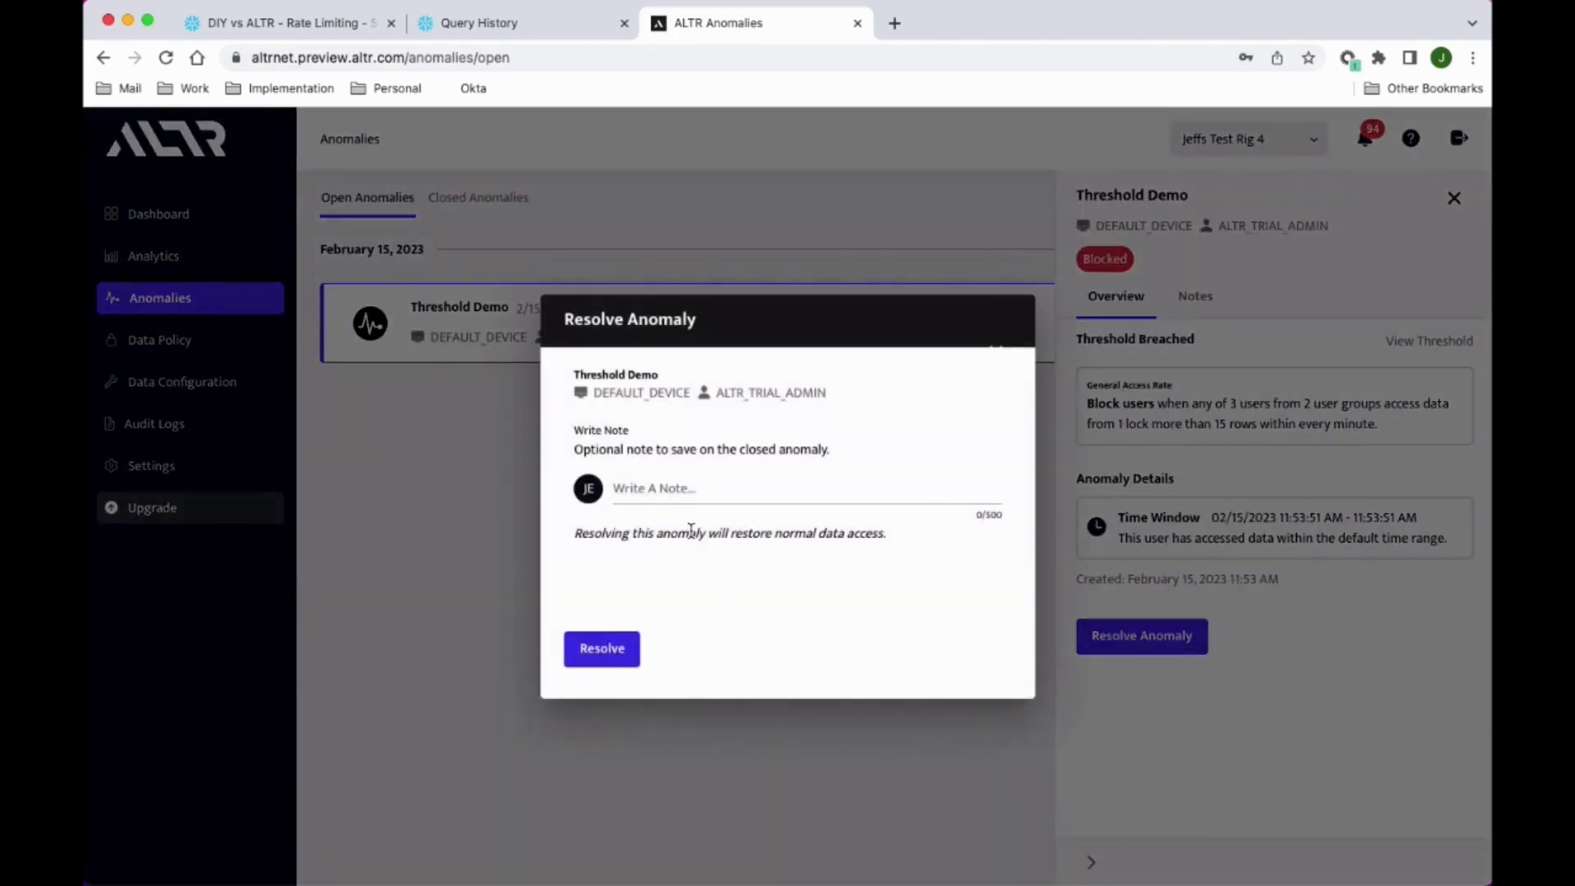